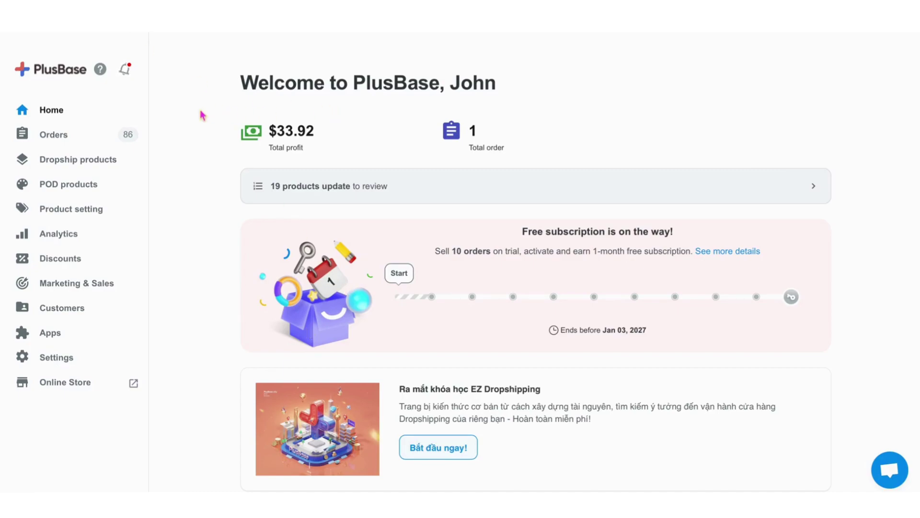
- Open the abandoned checkout from Mar 14, 2023 and review its timeline, customer information and checkout details
click(57, 138)
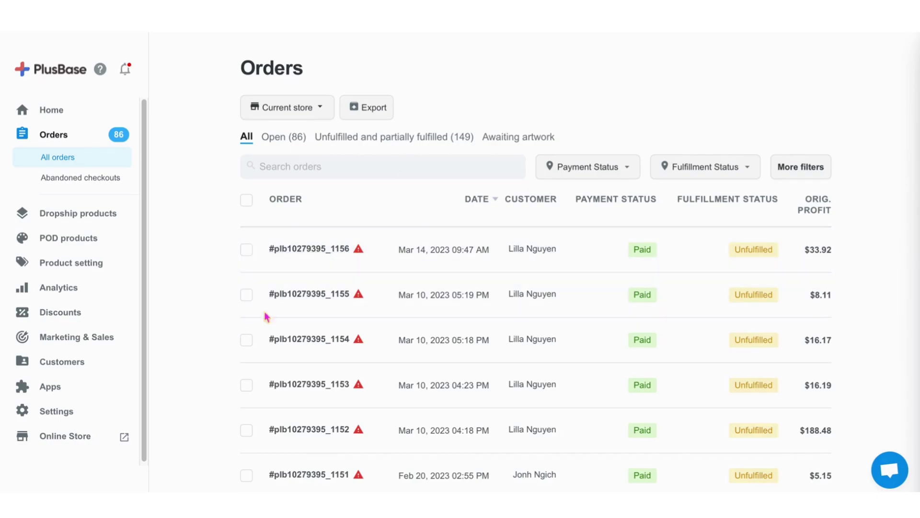
scroll(618, 245, down, 2)
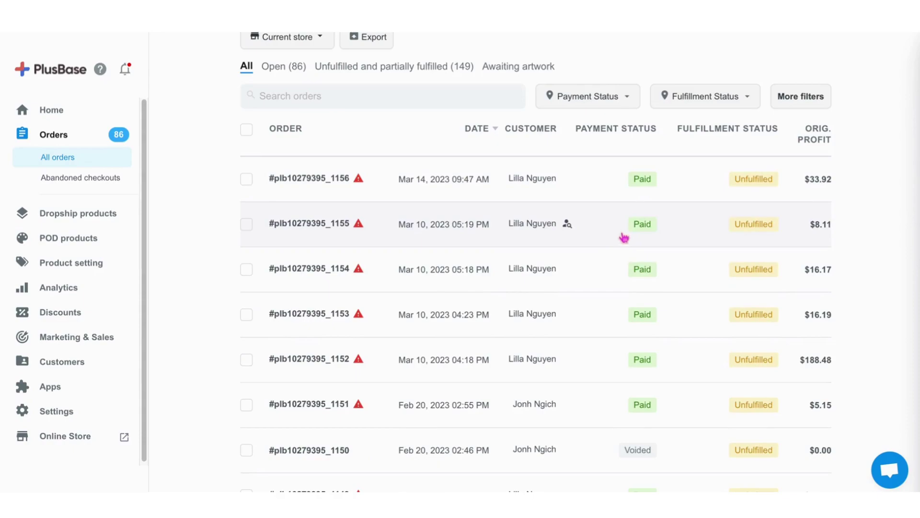
click(62, 180)
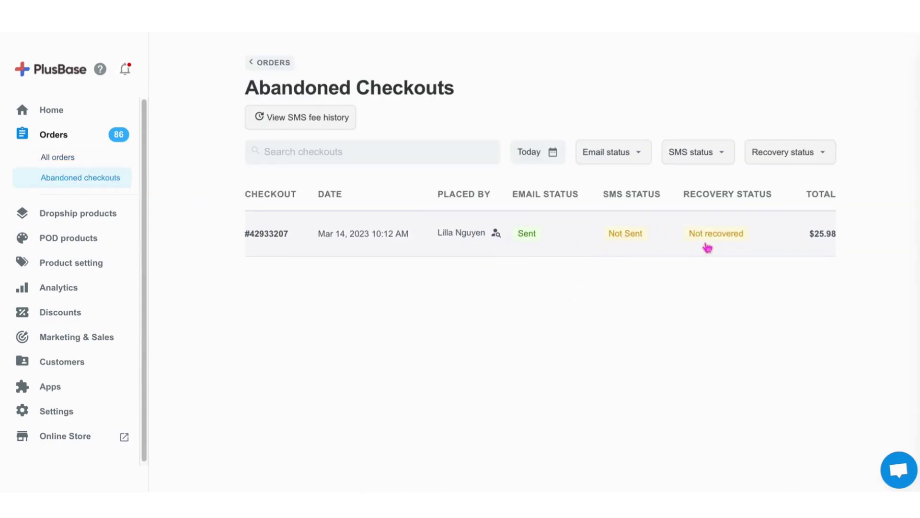
click(371, 246)
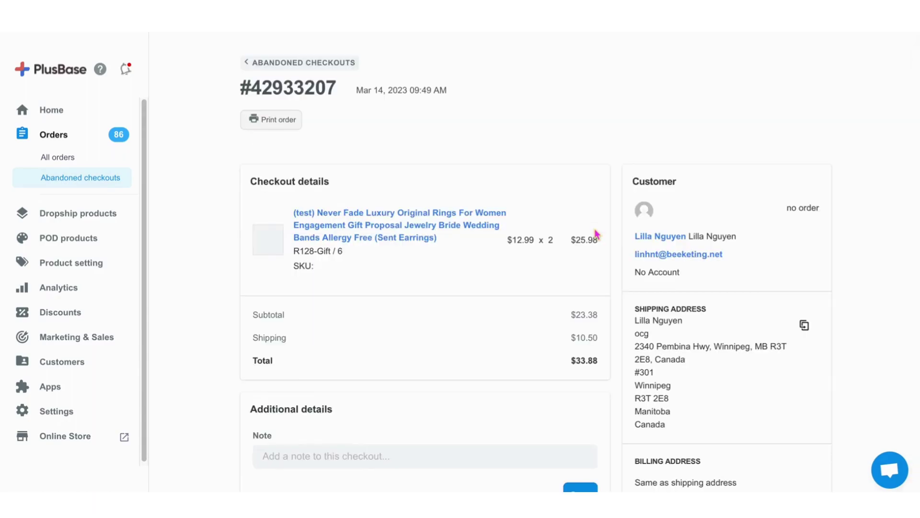
scroll(357, 329, down, 1)
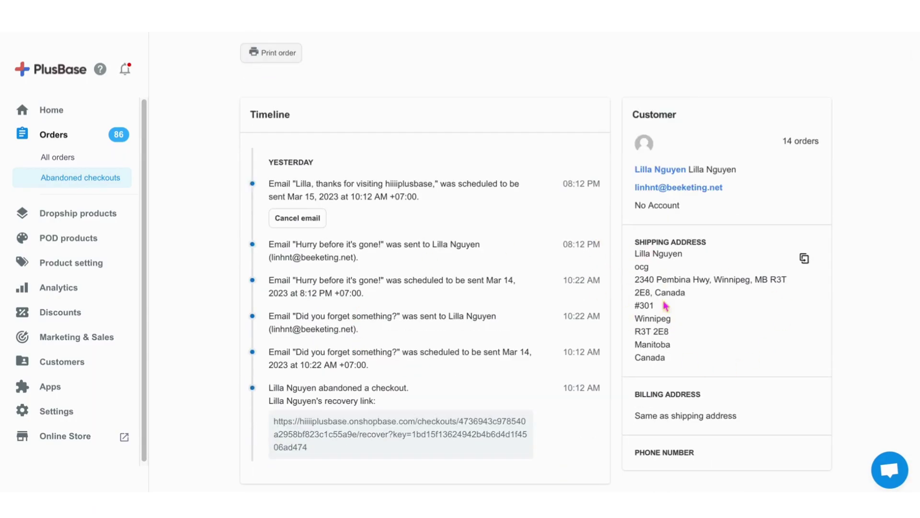
scroll(630, 213, down, 6)
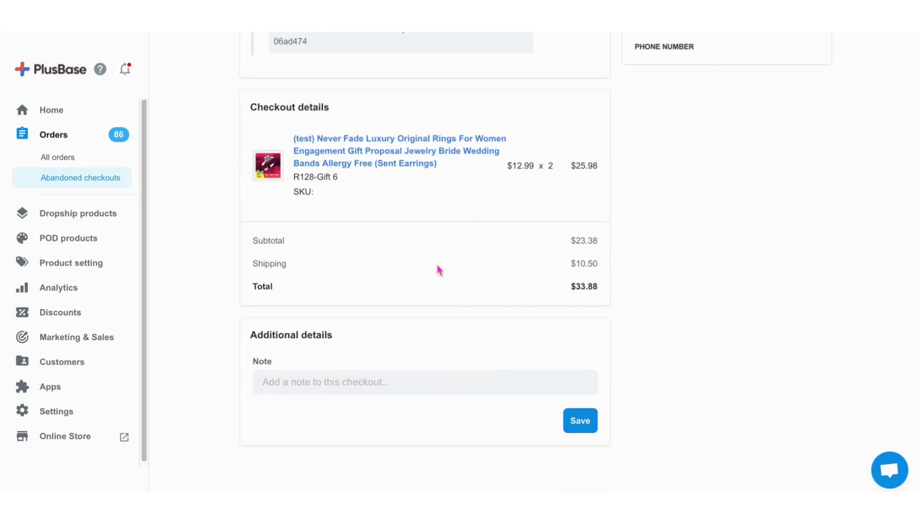
scroll(440, 270, up, 10)
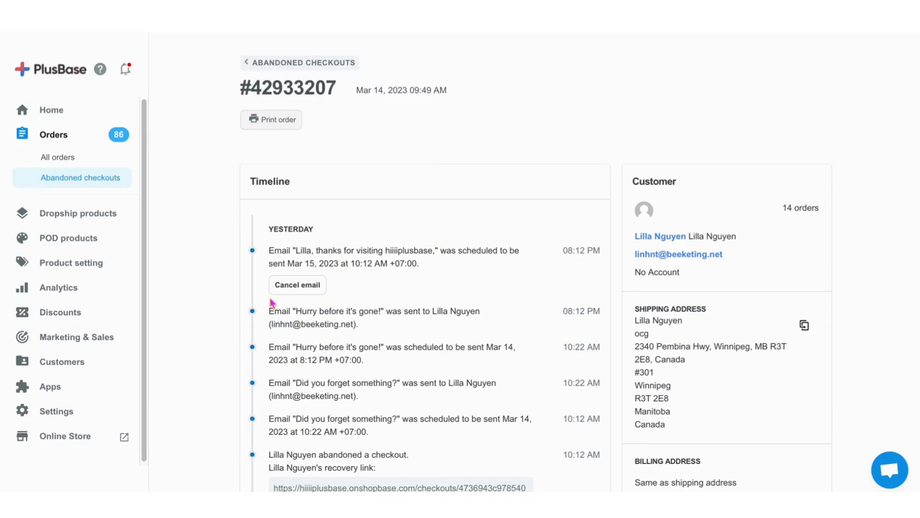
- Filter the abandoned checkouts to Feb 1–28, 2023 and examine their email, SMS and recovery statuses
click(92, 183)
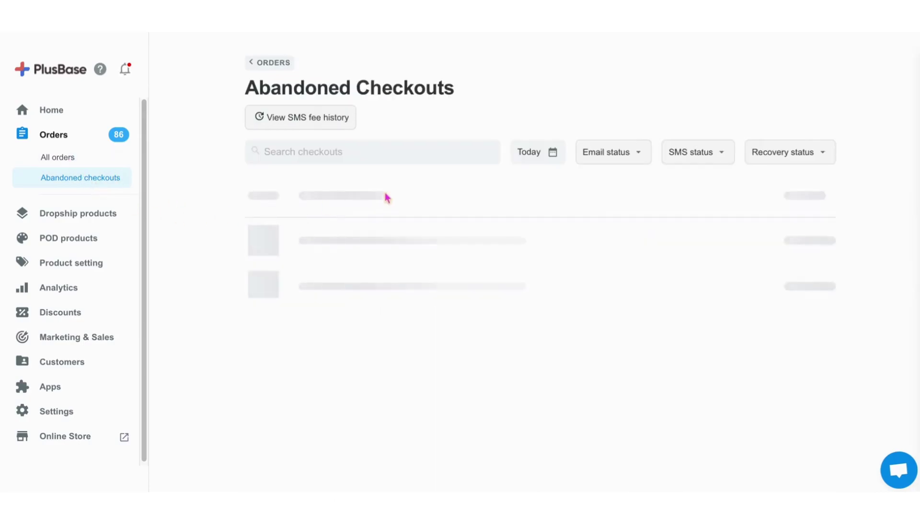
click(542, 161)
click(533, 194)
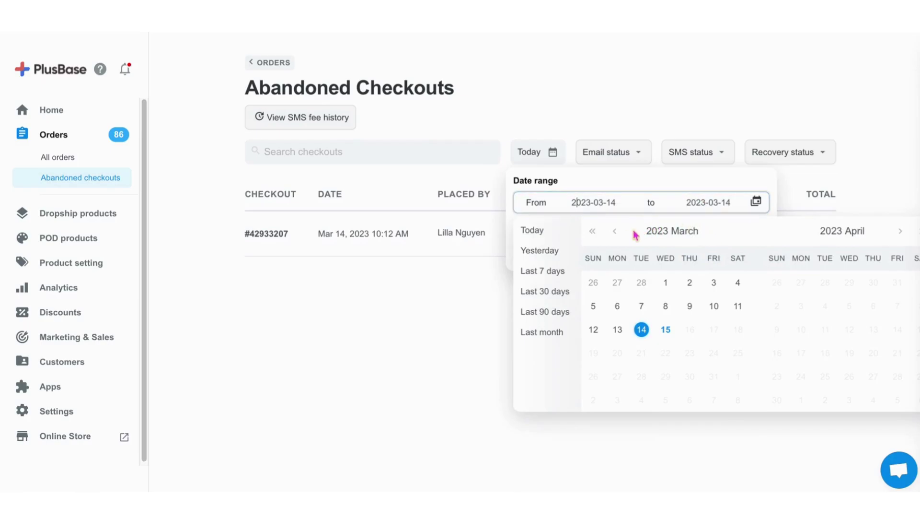
click(616, 232)
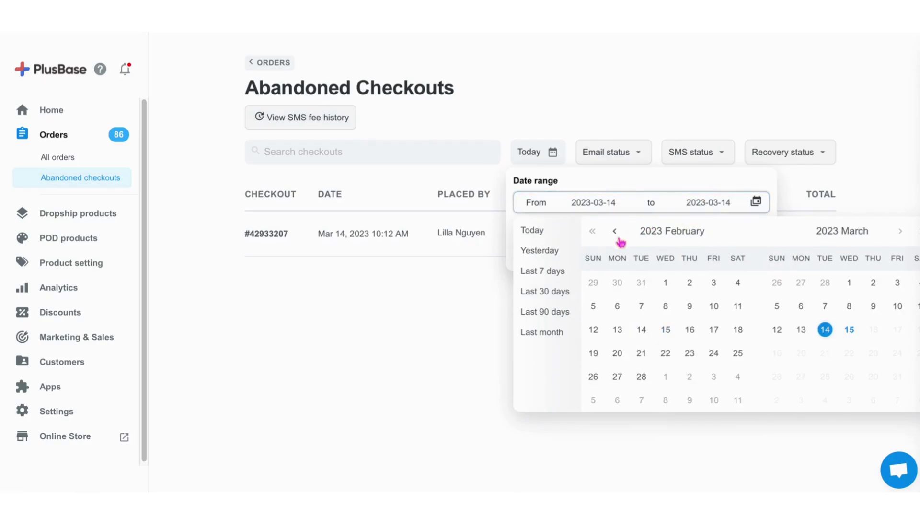
click(666, 283)
click(641, 376)
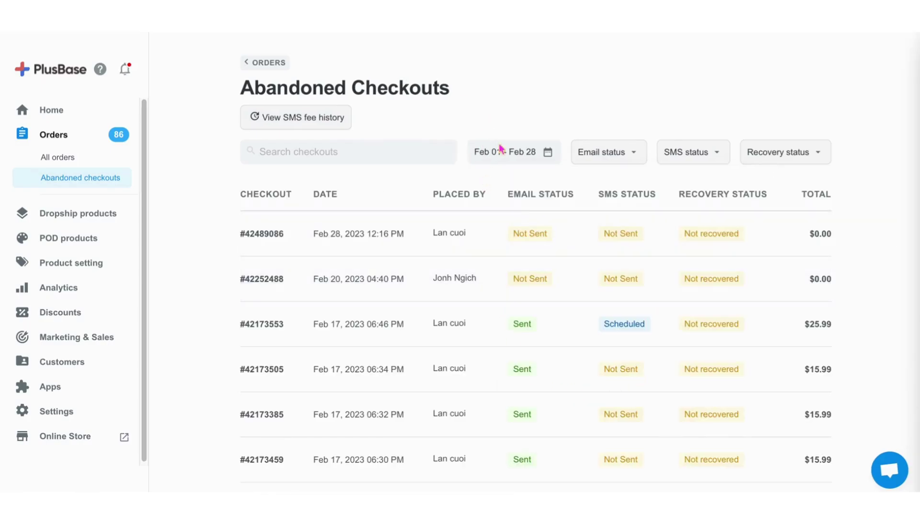
scroll(623, 239, down, 3)
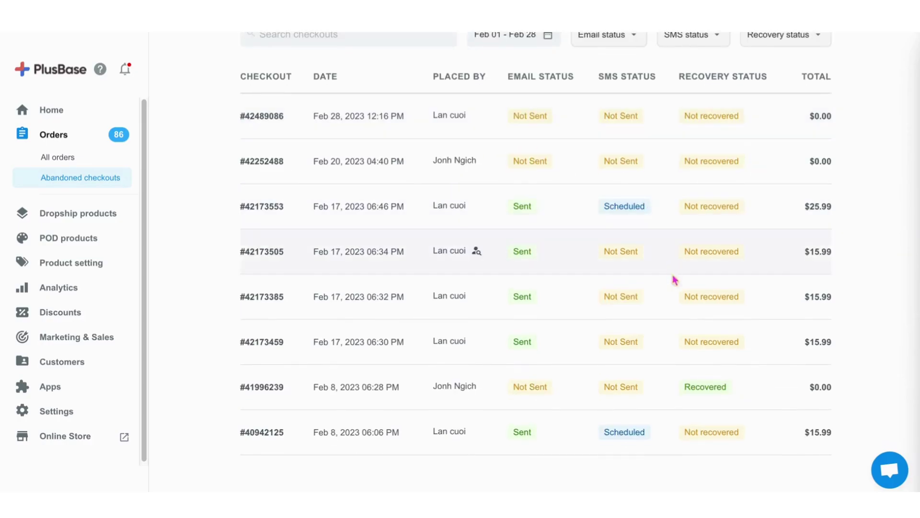
scroll(719, 208, up, 3)
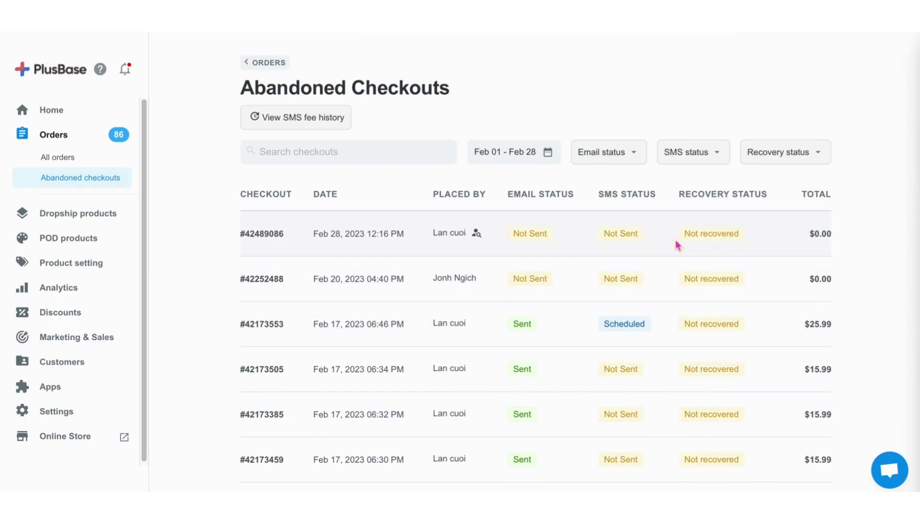
scroll(719, 248, down, 3)
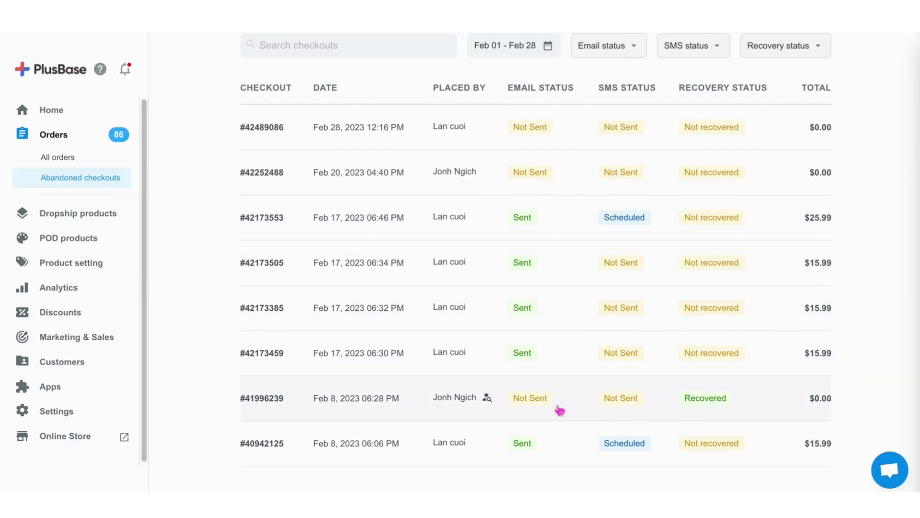
scroll(704, 296, up, 2)
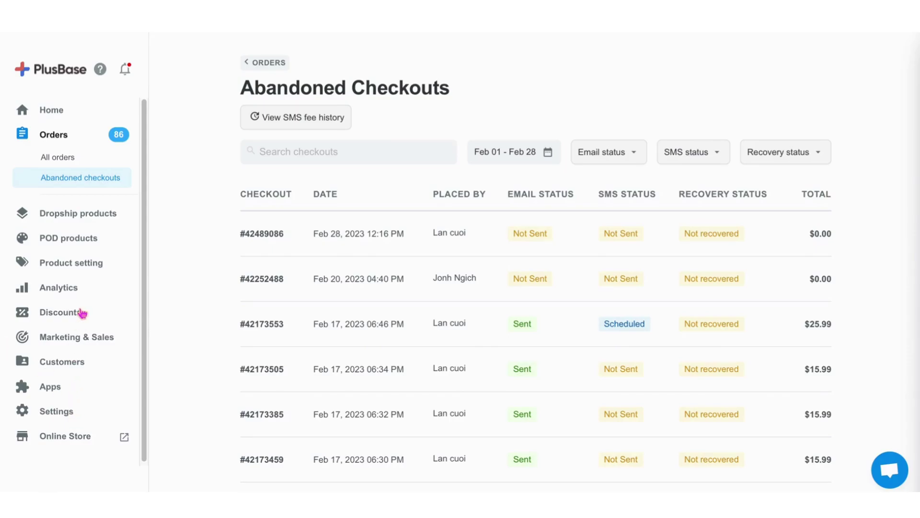
scroll(97, 287, down, 3)
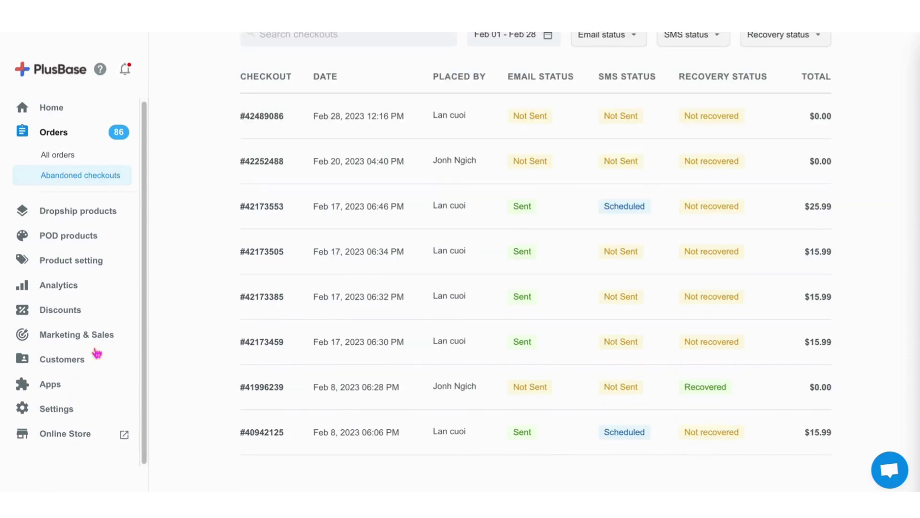
- Start a new discount code named free2023 with the discount type Free shipping
click(79, 317)
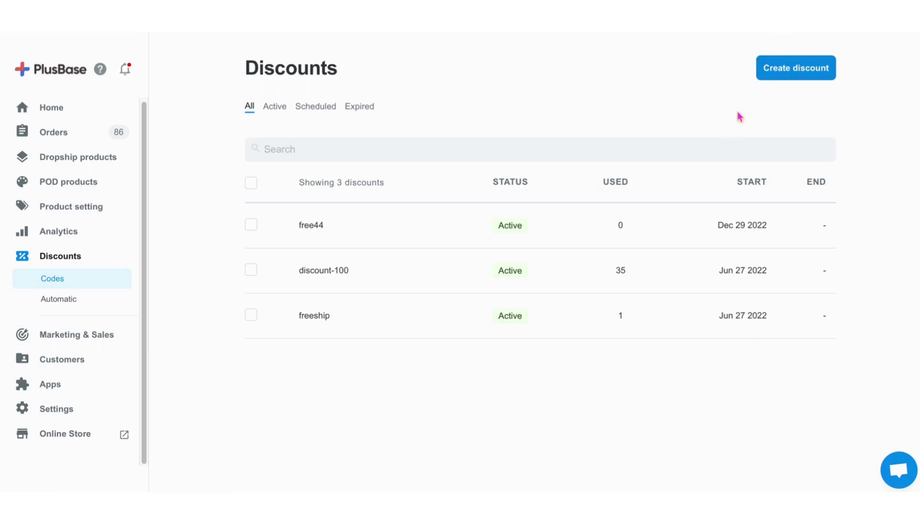
click(767, 76)
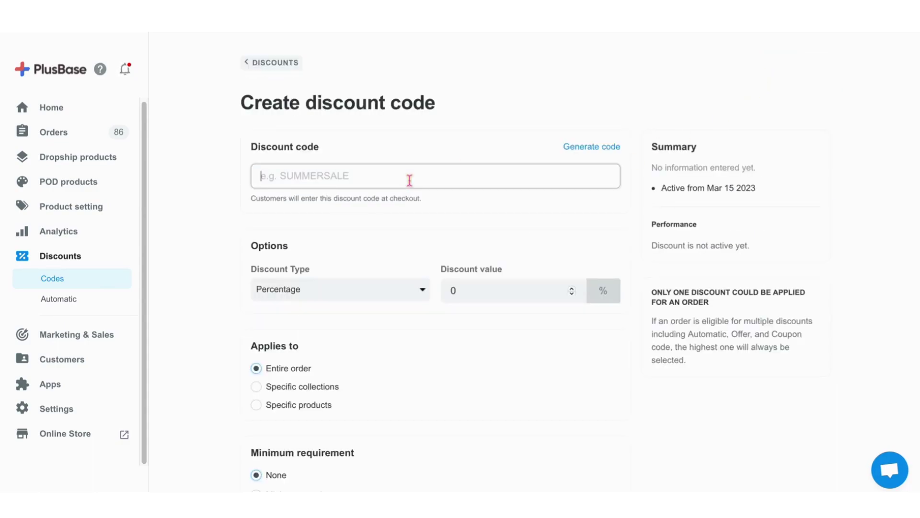
text(free2023)
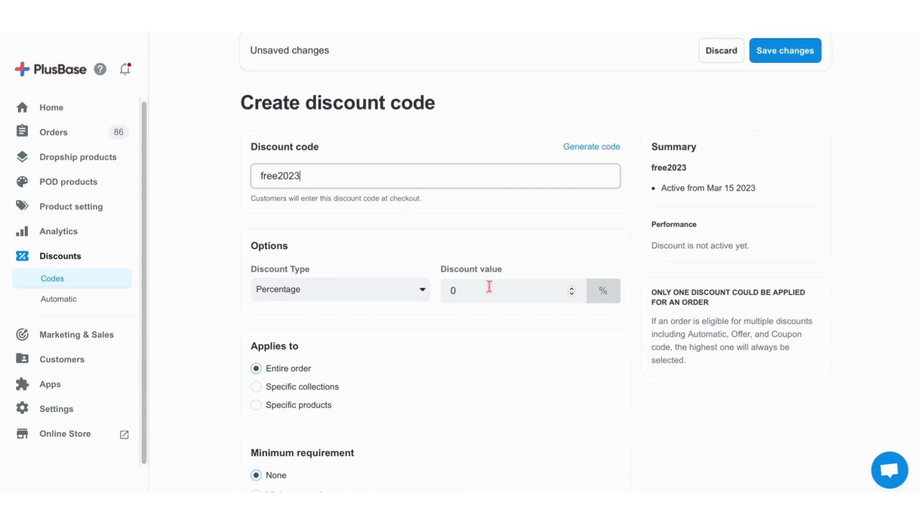
click(377, 295)
click(318, 312)
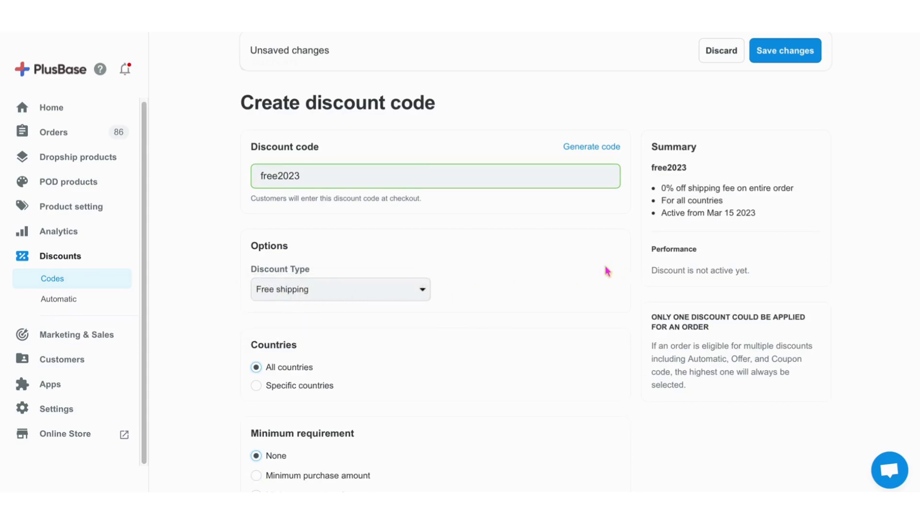
scroll(575, 288, down, 5)
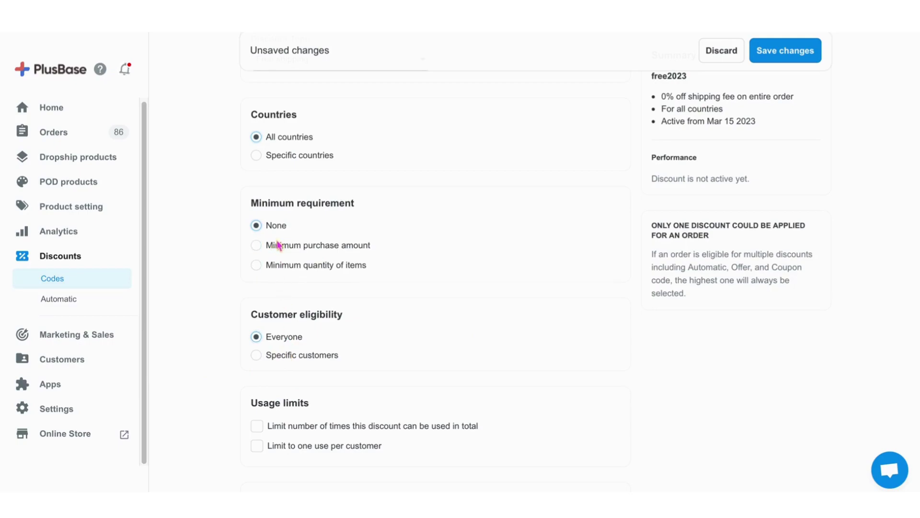
scroll(280, 228, up, 1)
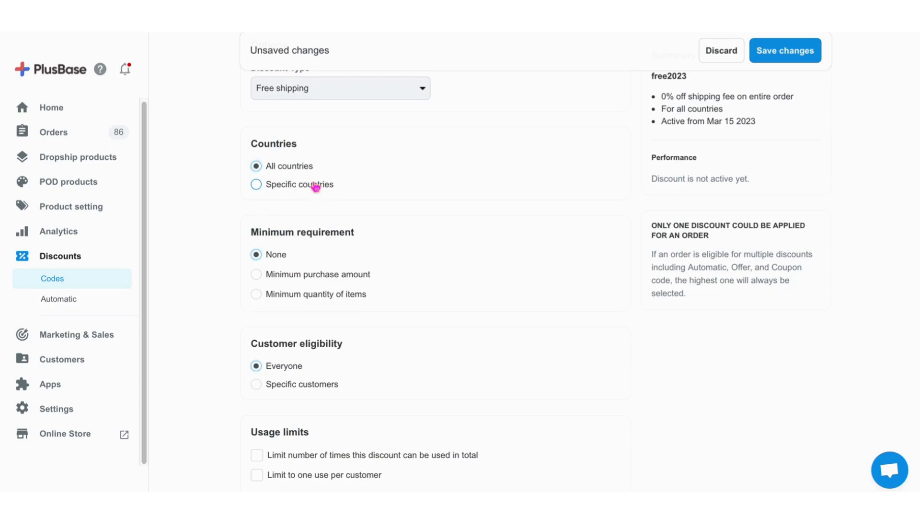
click(256, 185)
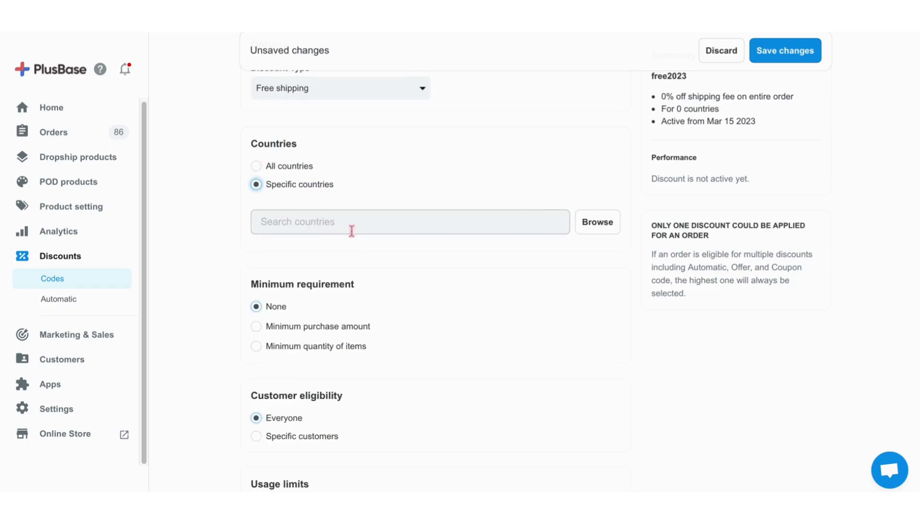
text(fra)
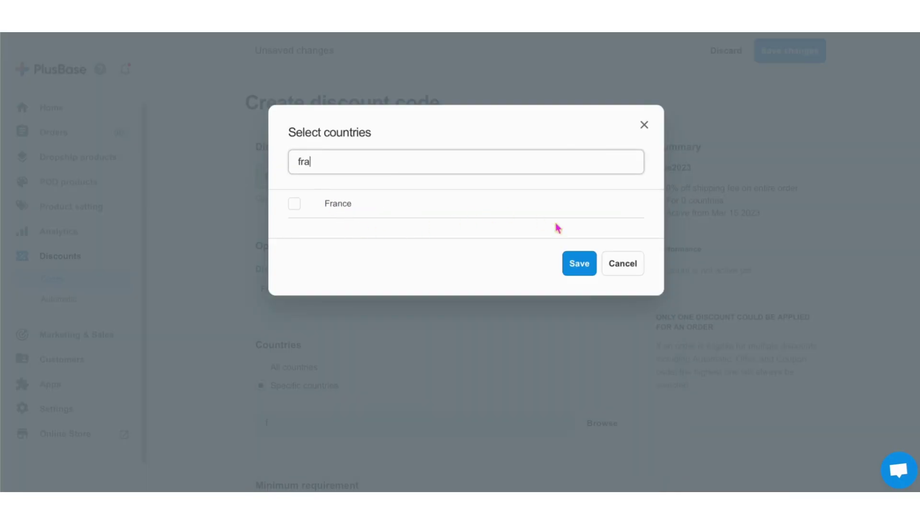
click(621, 262)
click(288, 166)
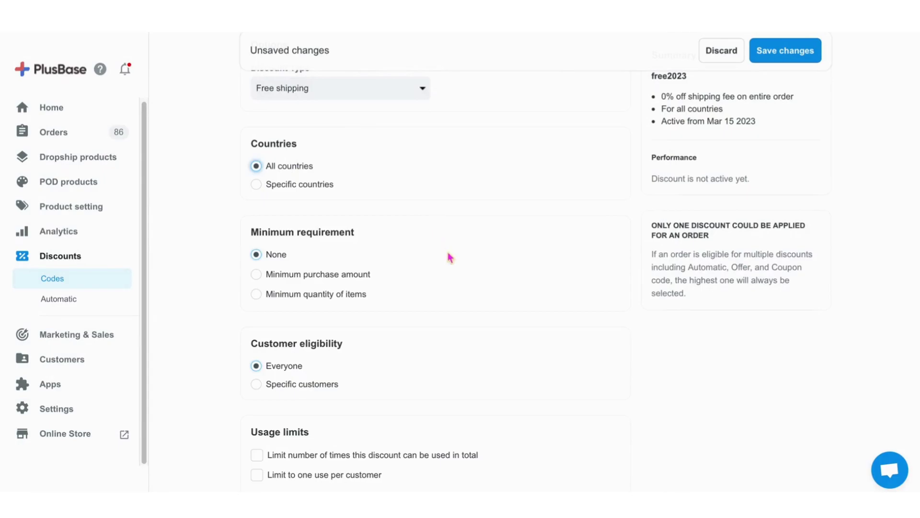
- Save the free2023 discount code and return to the discounts list
scroll(455, 254, up, 4)
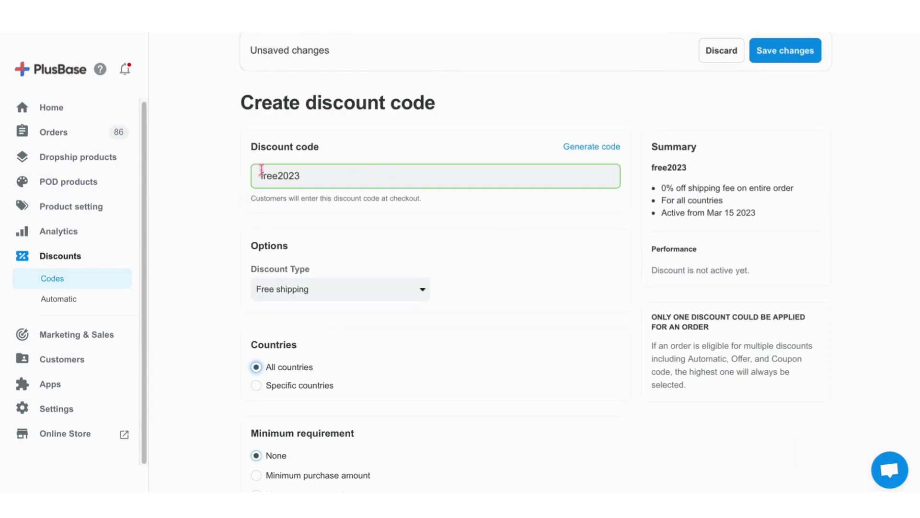
double_click(282, 177)
click(793, 55)
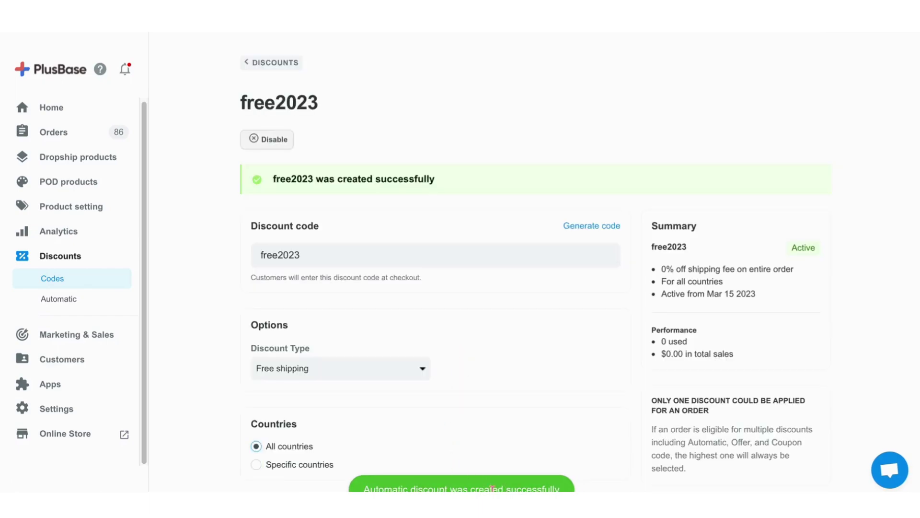
click(270, 64)
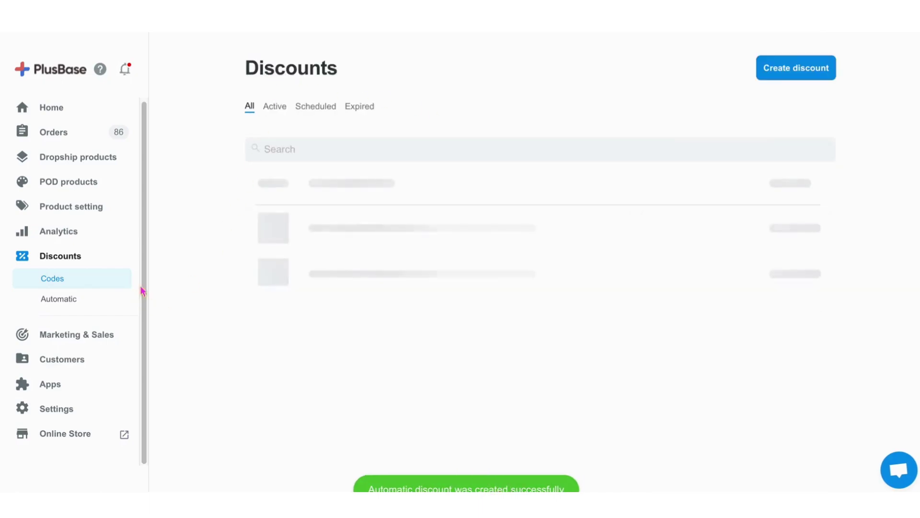
- Open the Abandoned Checkouts Recovery settings under email marketing and review the recipients and timing of the three recovery emails
click(58, 340)
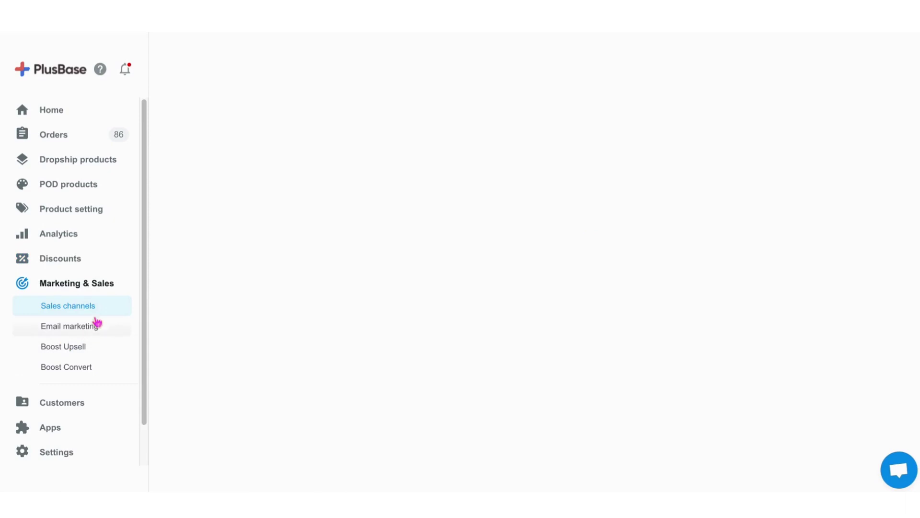
click(69, 327)
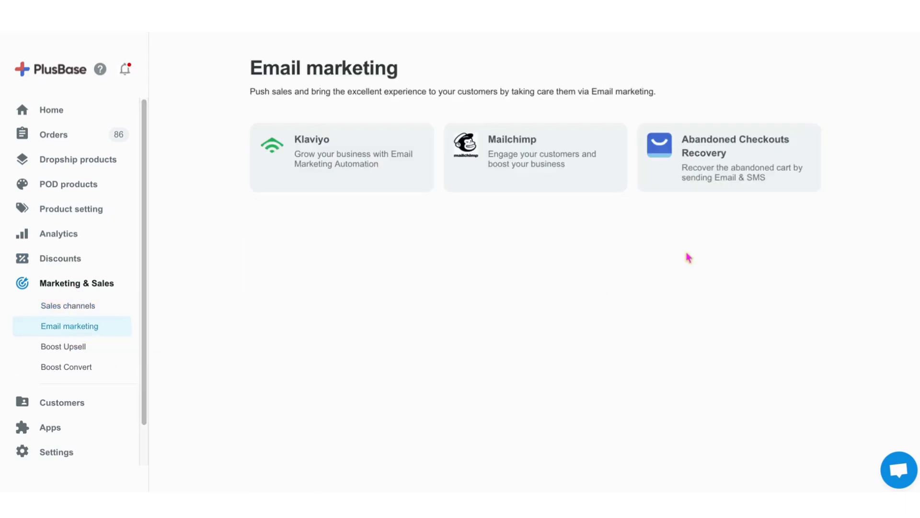
click(743, 174)
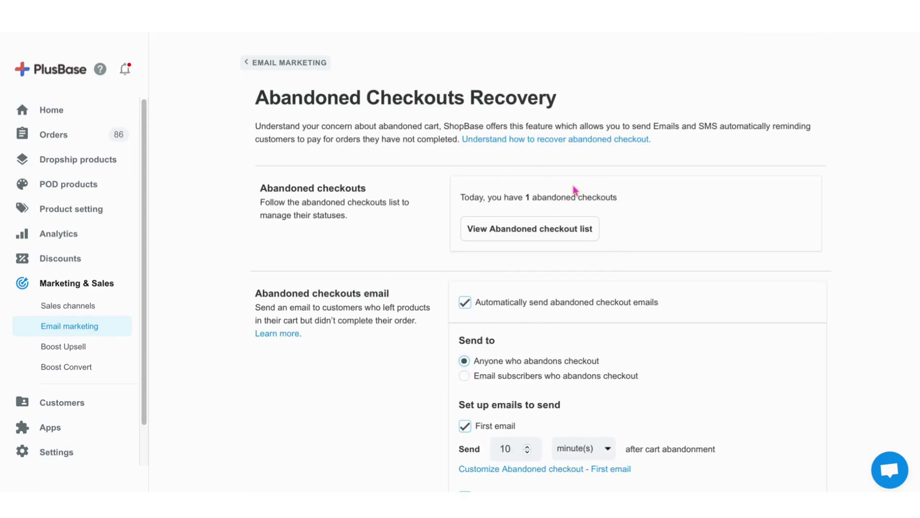
triple_click(528, 201)
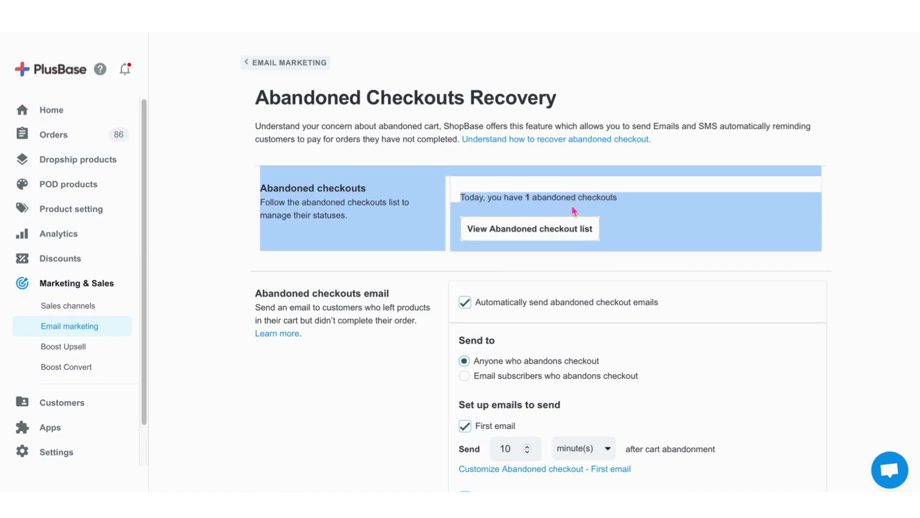
scroll(778, 245, down, 1)
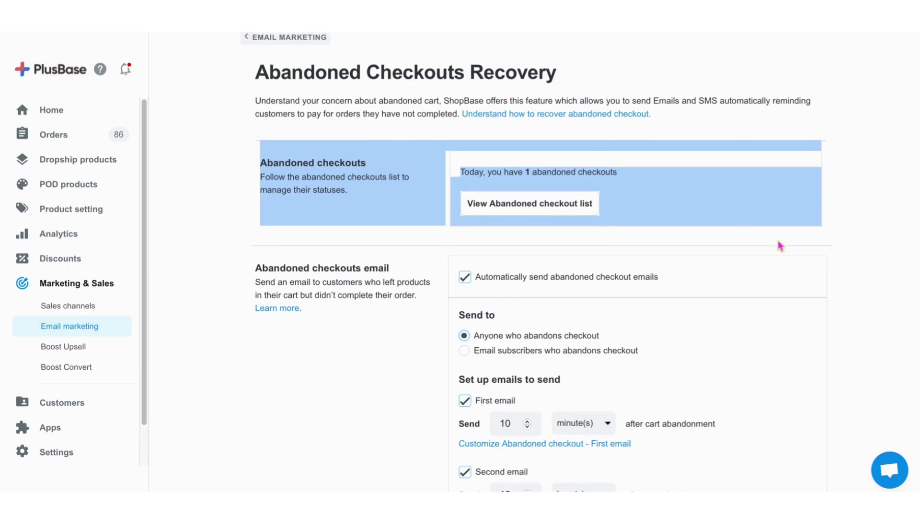
scroll(779, 245, down, 4)
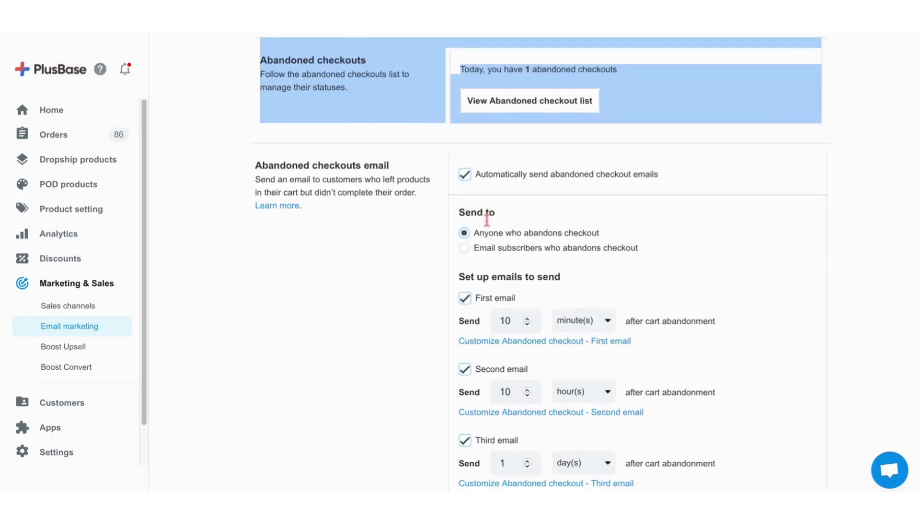
scroll(498, 259, down, 1)
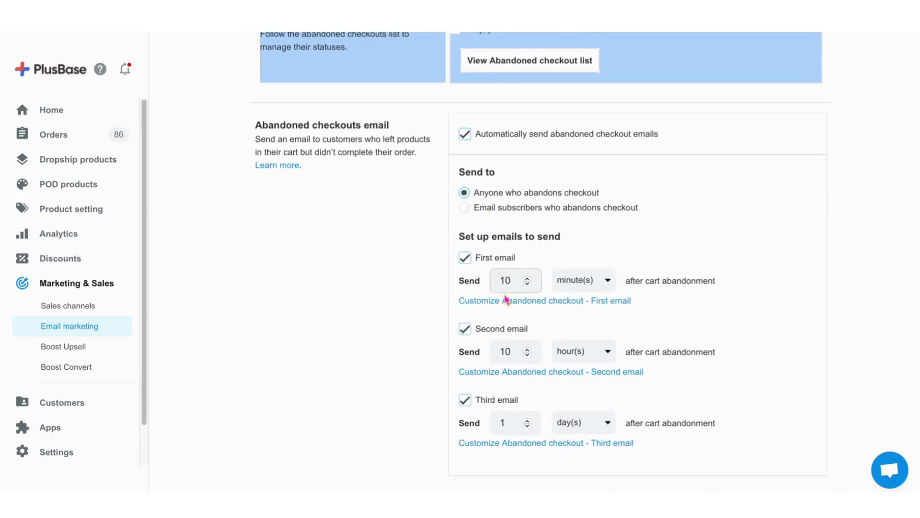
- Review the abandoned checkout email timings and the text message settings, including recipients, message content and discount code
double_click(464, 282)
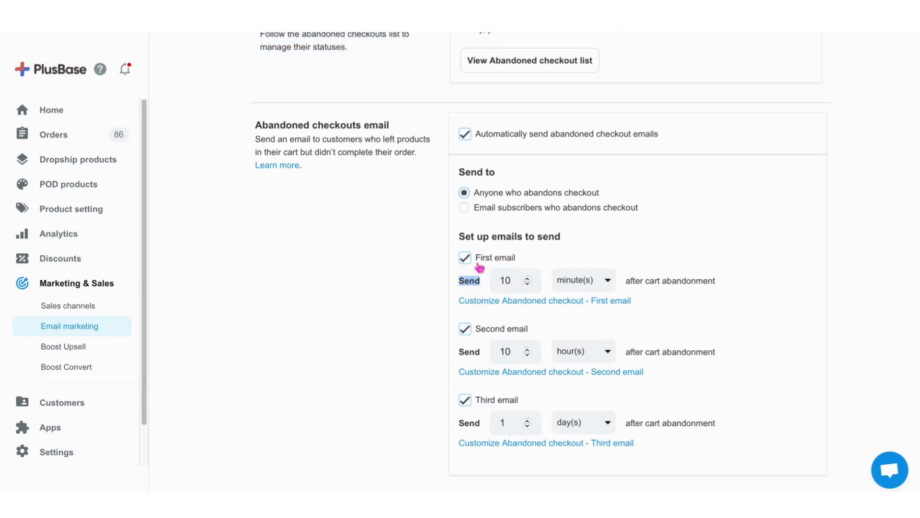
scroll(476, 267, down, 6)
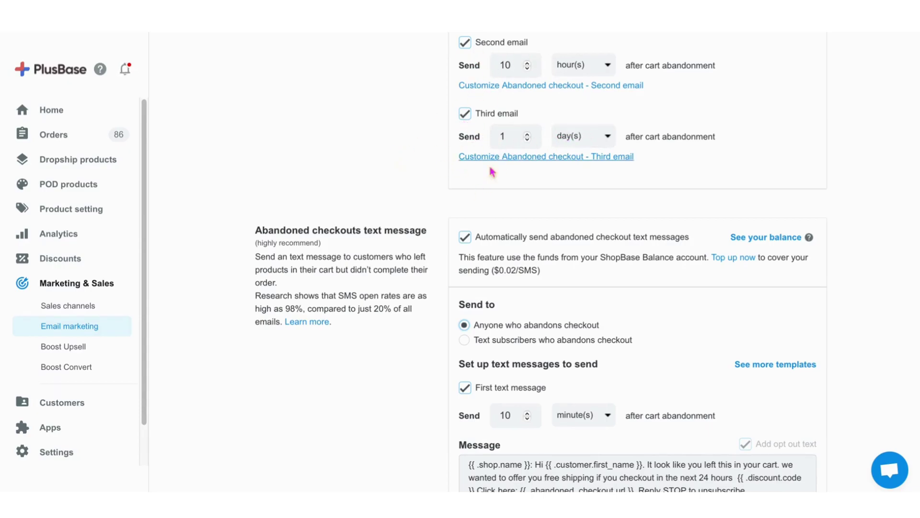
scroll(578, 203, up, 5)
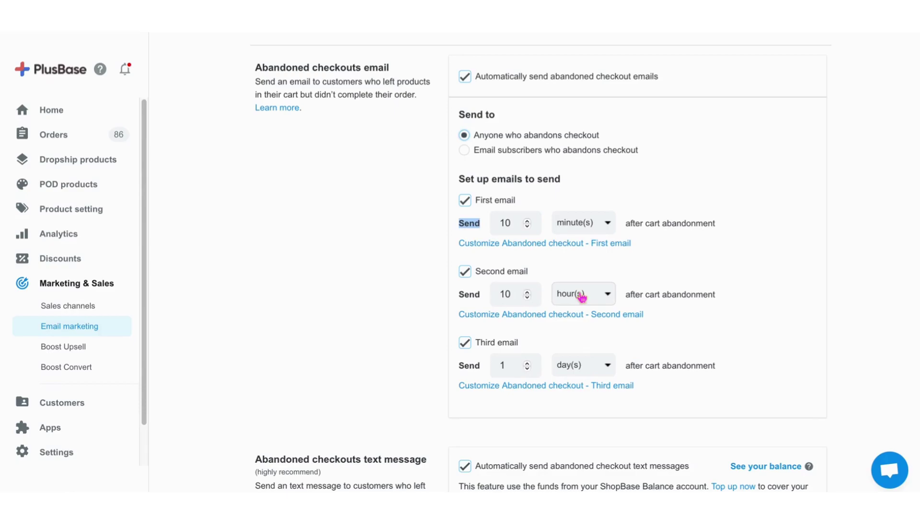
scroll(576, 307, down, 3)
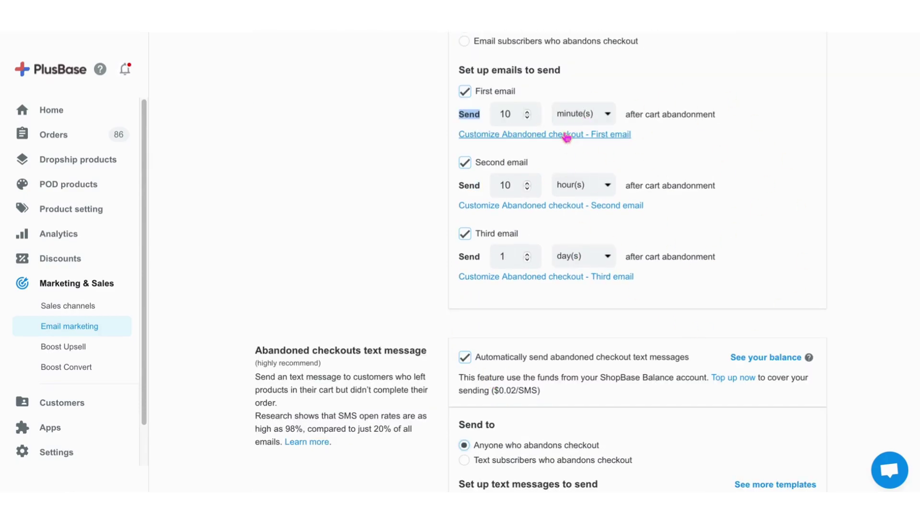
scroll(593, 136, down, 9)
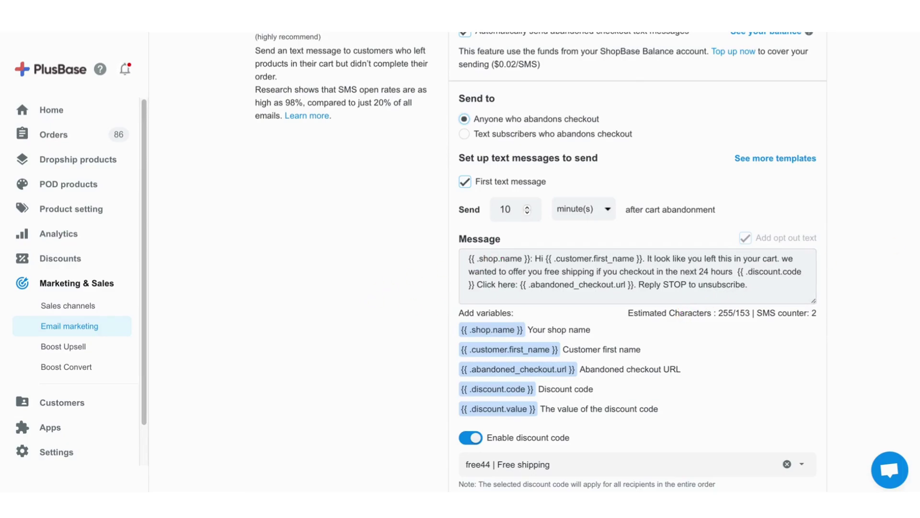
scroll(762, 233, down, 5)
scroll(760, 230, up, 18)
scroll(760, 239, down, 10)
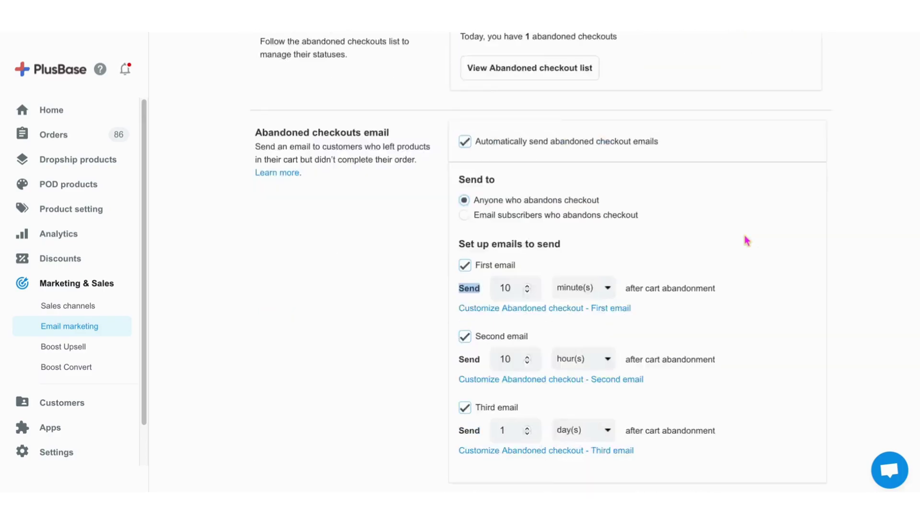
scroll(592, 232, up, 5)
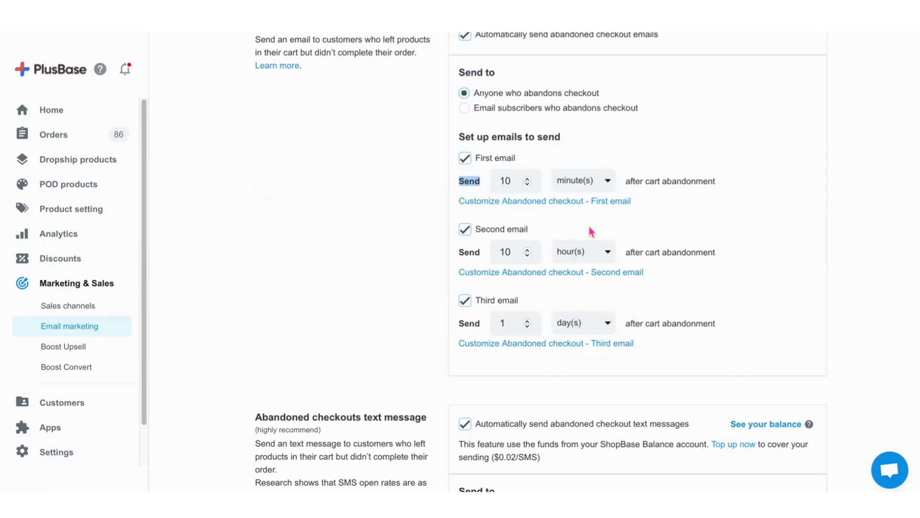
scroll(508, 173, up, 1)
scroll(432, 149, up, 1)
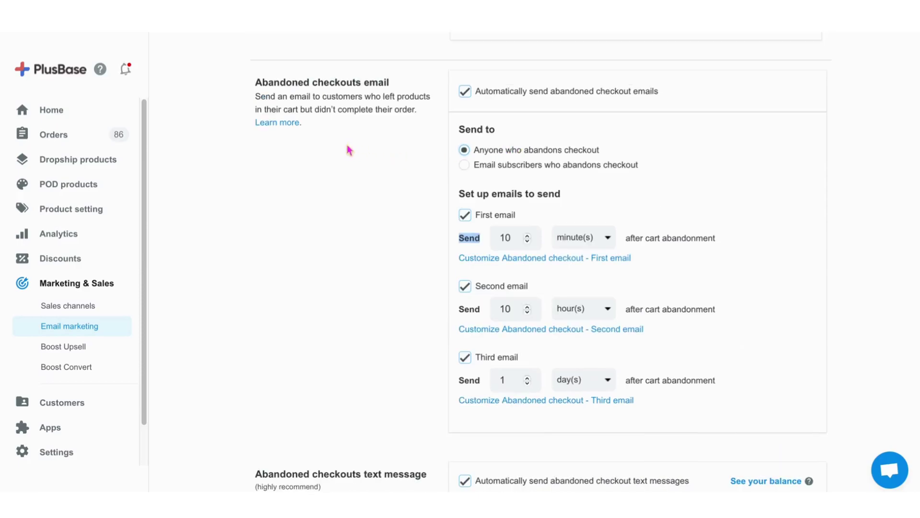
triple_click(336, 82)
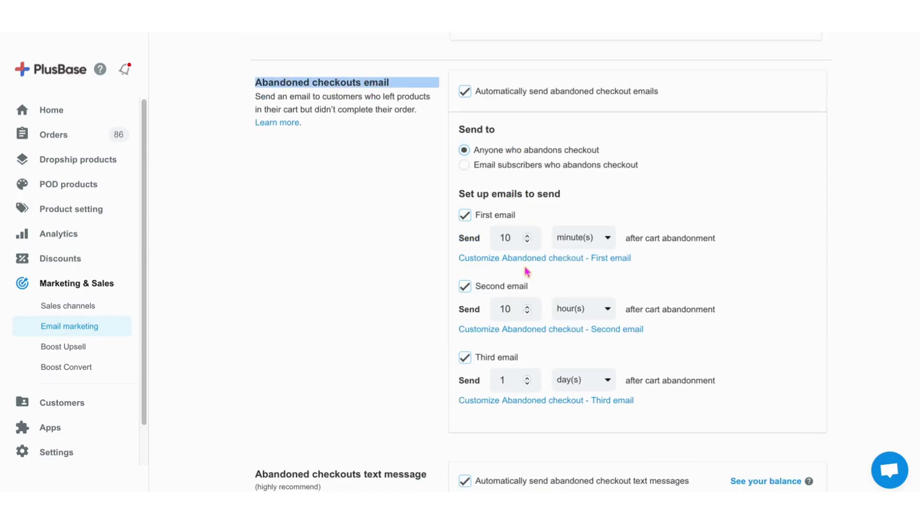
- Open the customization of the first abandoned checkout email and examine its body template and discount code section
click(592, 258)
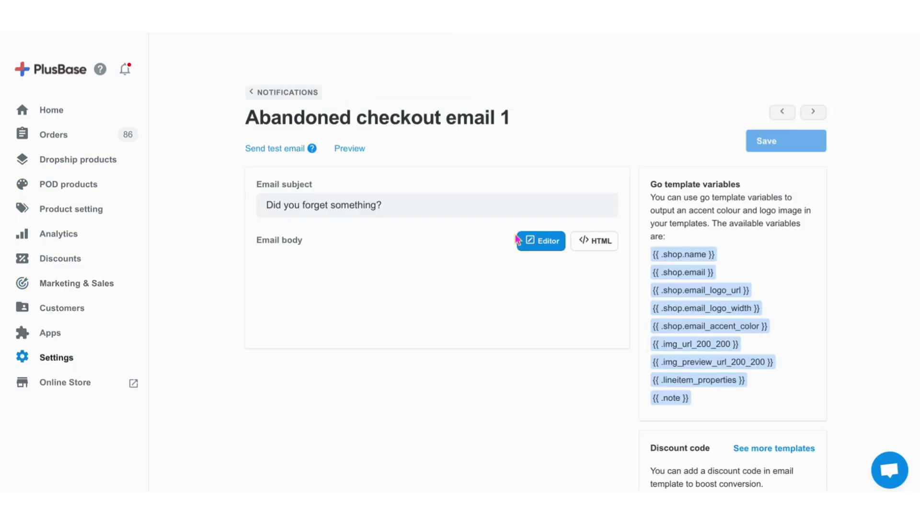
scroll(442, 237, down, 1)
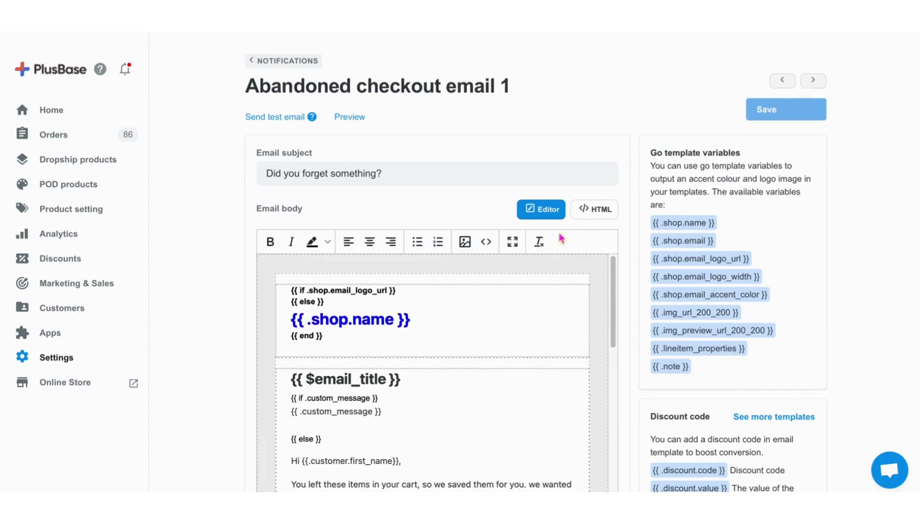
scroll(573, 240, down, 5)
scroll(431, 298, down, 5)
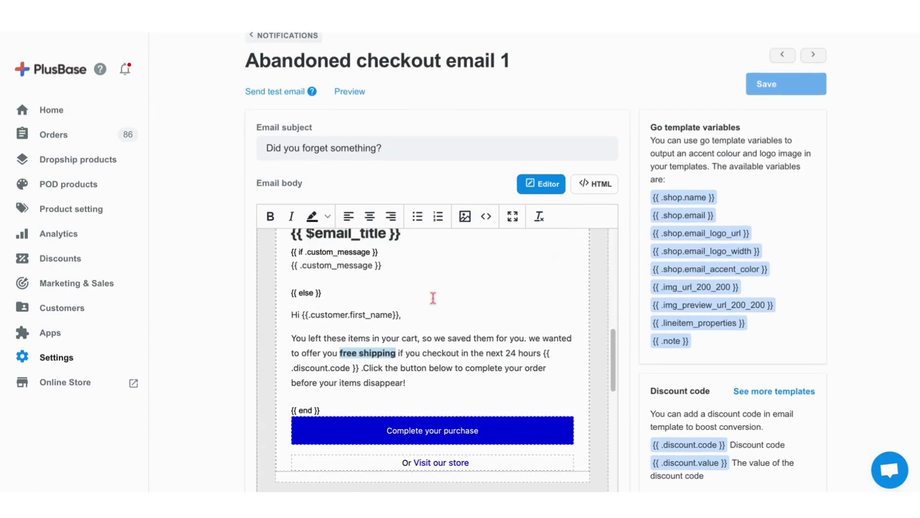
scroll(436, 293, down, 5)
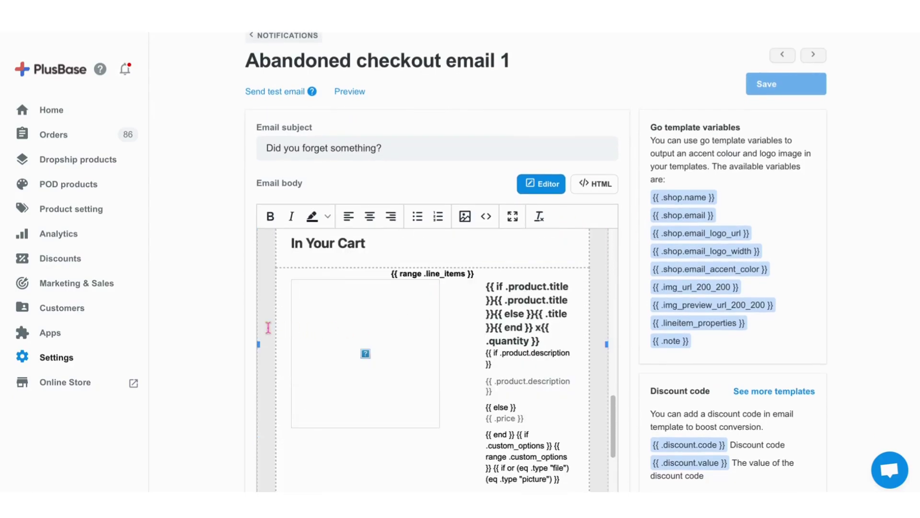
scroll(267, 323, down, 5)
scroll(234, 354, down, 1)
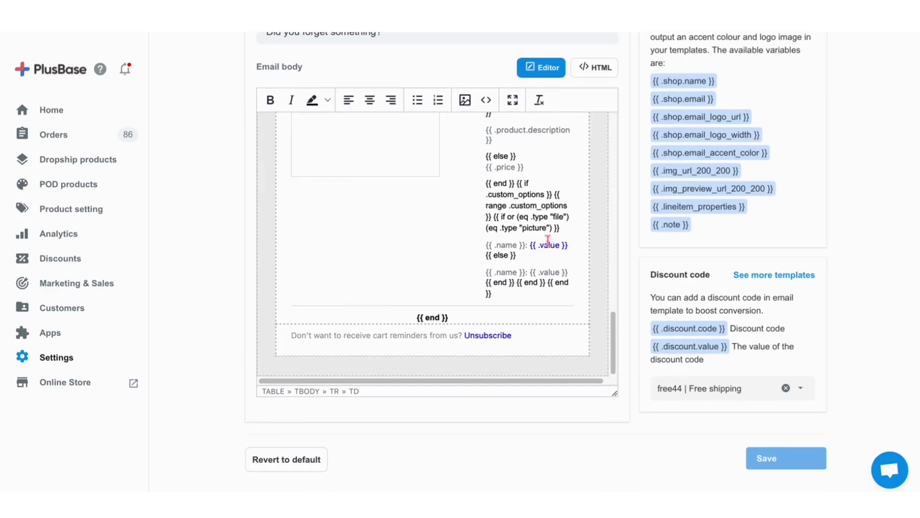
scroll(529, 249, up, 5)
scroll(529, 249, up, 5)
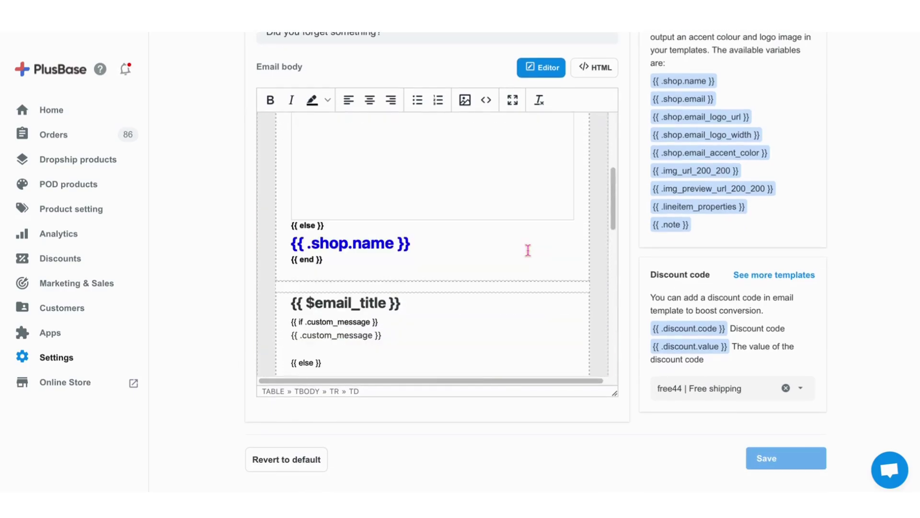
scroll(528, 250, up, 5)
scroll(528, 250, up, 1)
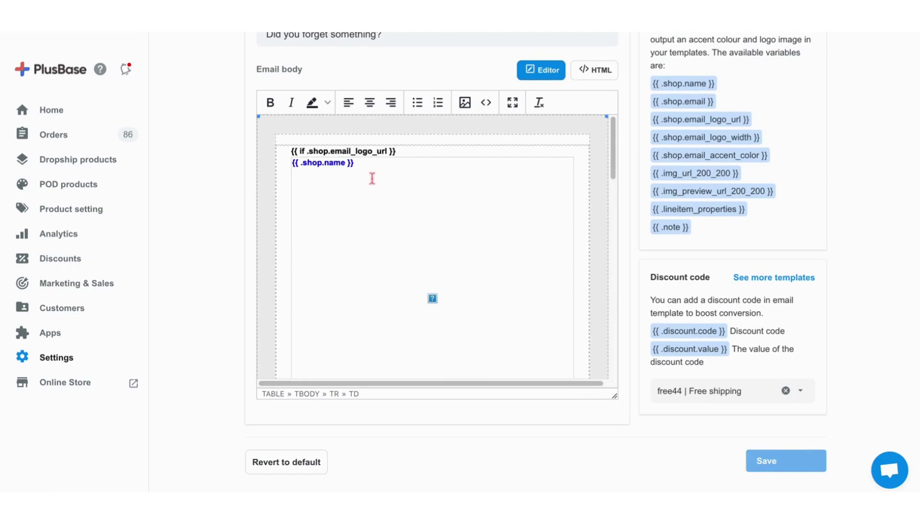
- Delete "so we saved them for you. we wanted to offer you free shipping" and cut the {{ .discount.code }} variable from the email body
scroll(373, 146, down, 1)
scroll(374, 146, down, 5)
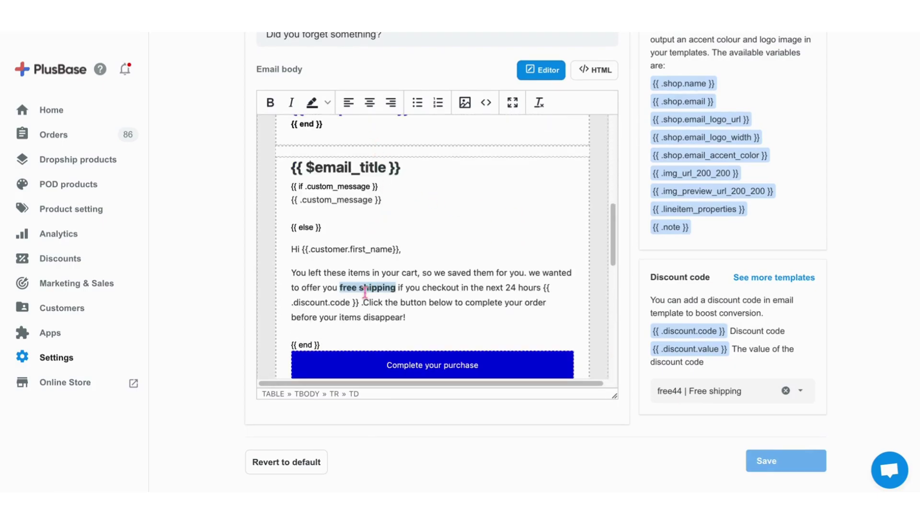
click(365, 289)
drag(395, 290, 421, 277)
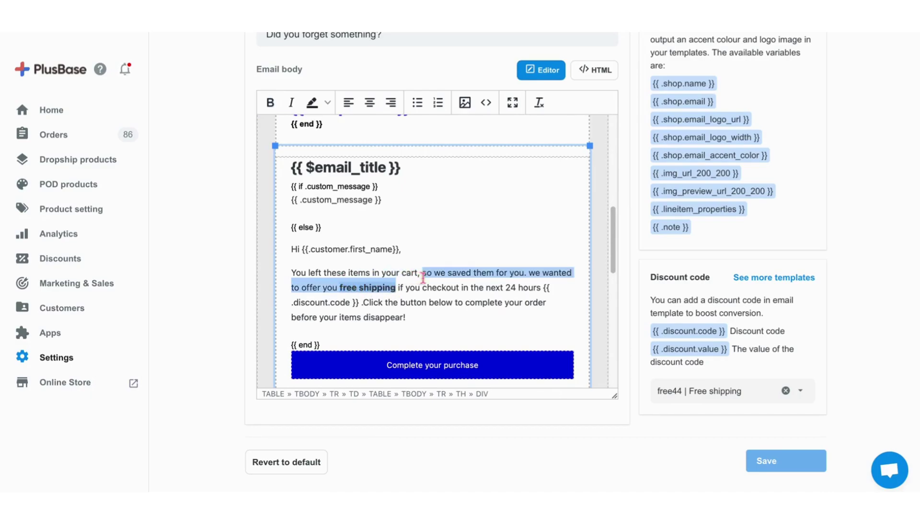
key(BackSpace)
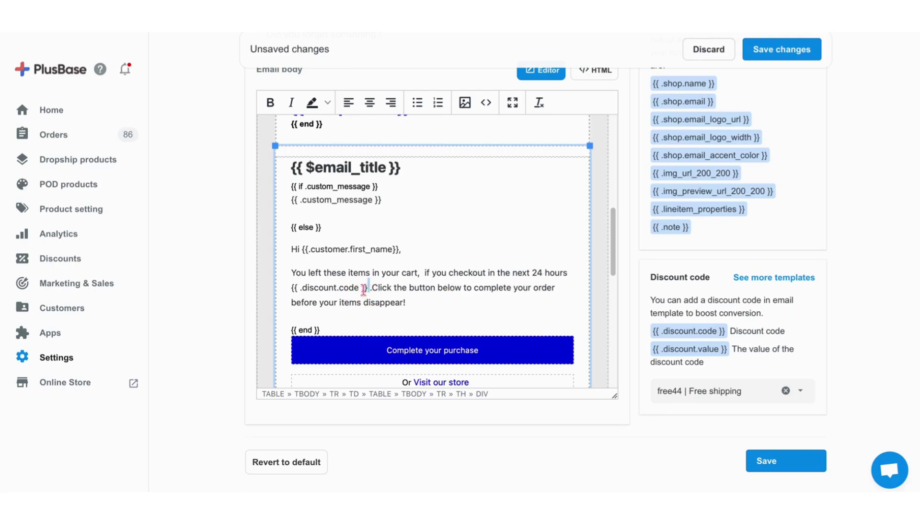
drag(370, 290, 289, 291)
key(ctrl+x)
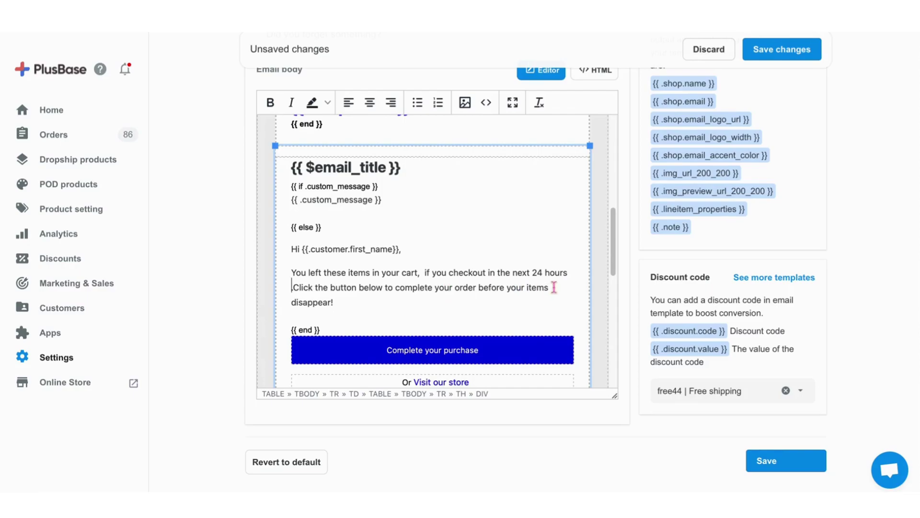
scroll(225, 195, up, 4)
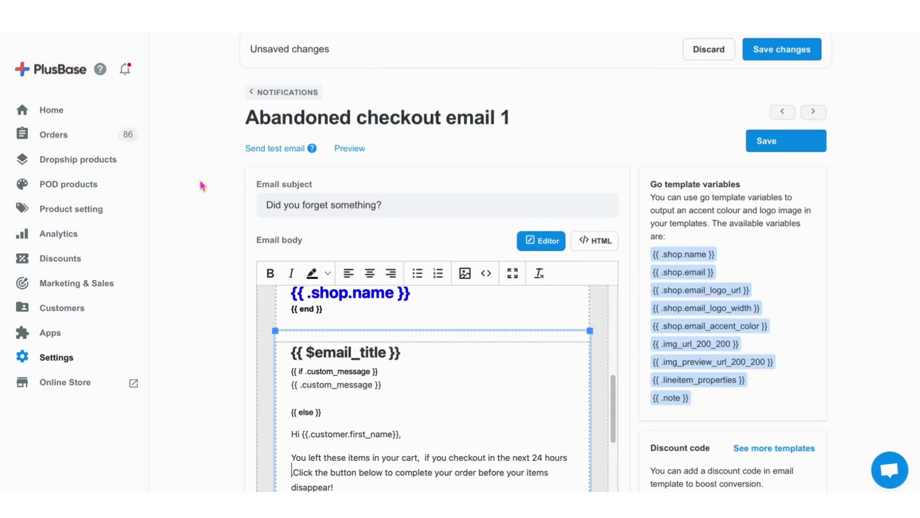
triple_click(468, 117)
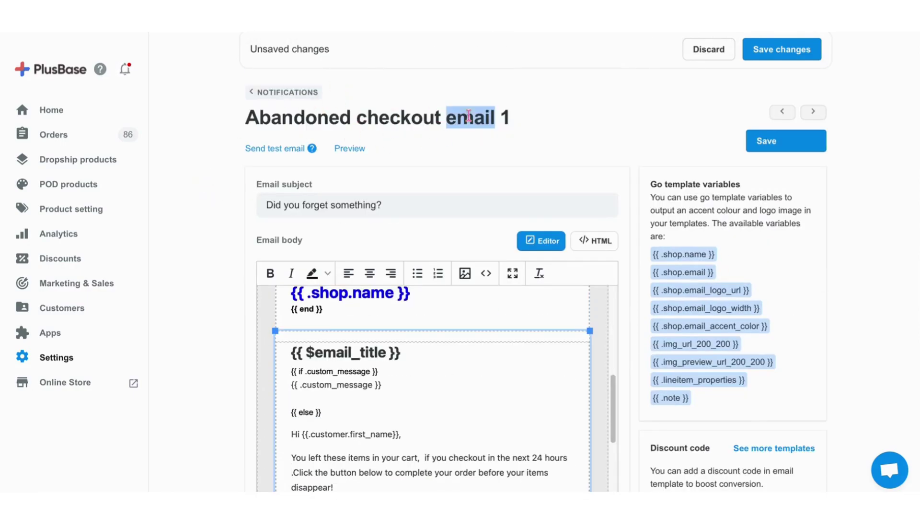
click(197, 148)
scroll(329, 261, down, 1)
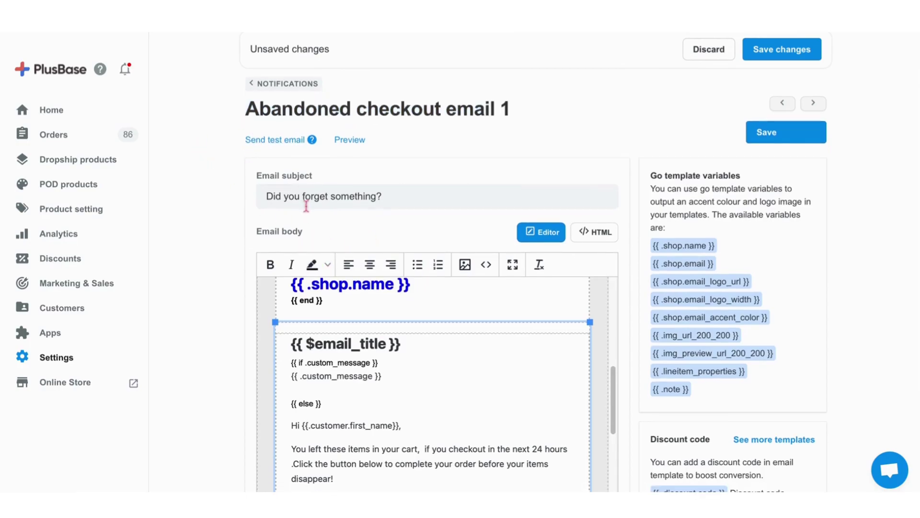
scroll(312, 263, down, 1)
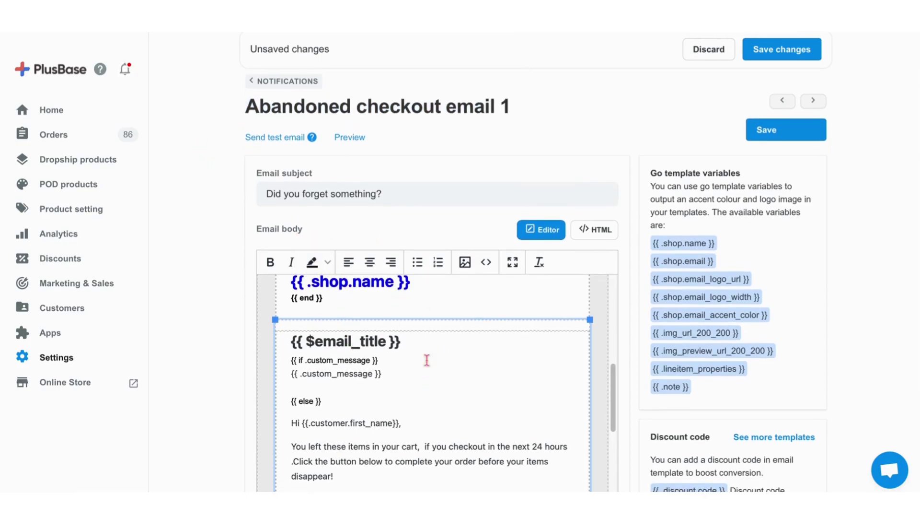
- Insert "we wanted to offer you FREE SHIPPING" after "in the next 24 hours" in the email body
scroll(408, 352, down, 3)
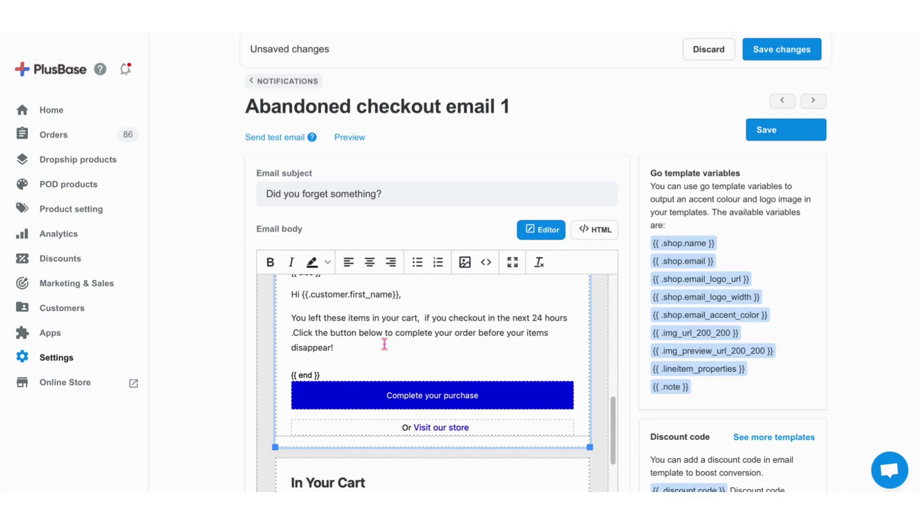
text(we want)
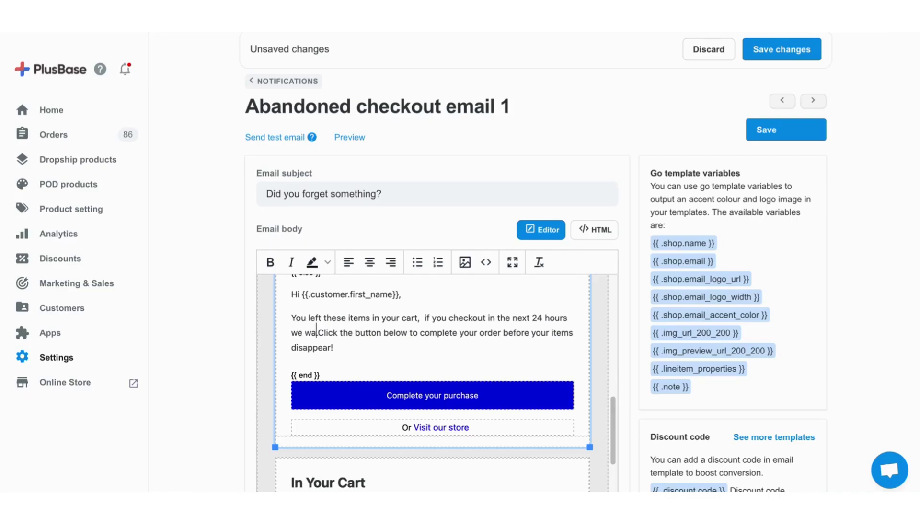
text(ed .)
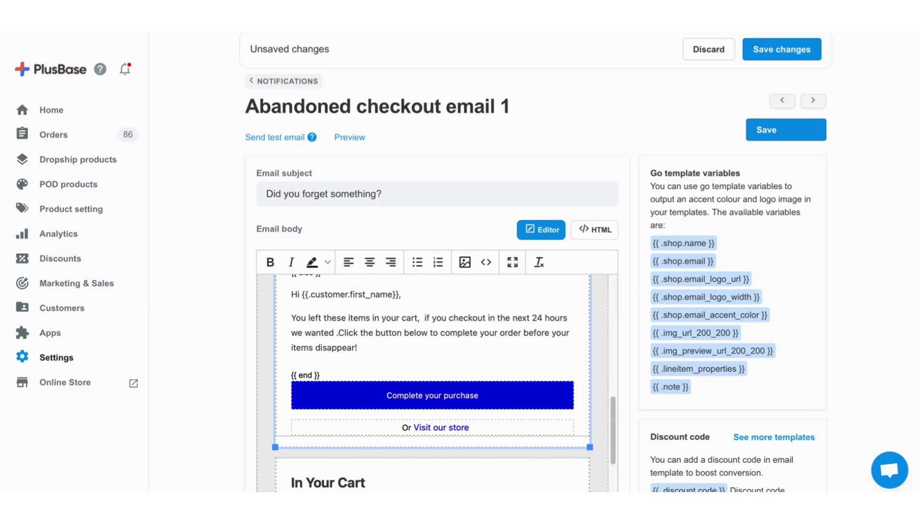
key(BackSpace)
text(to offer)
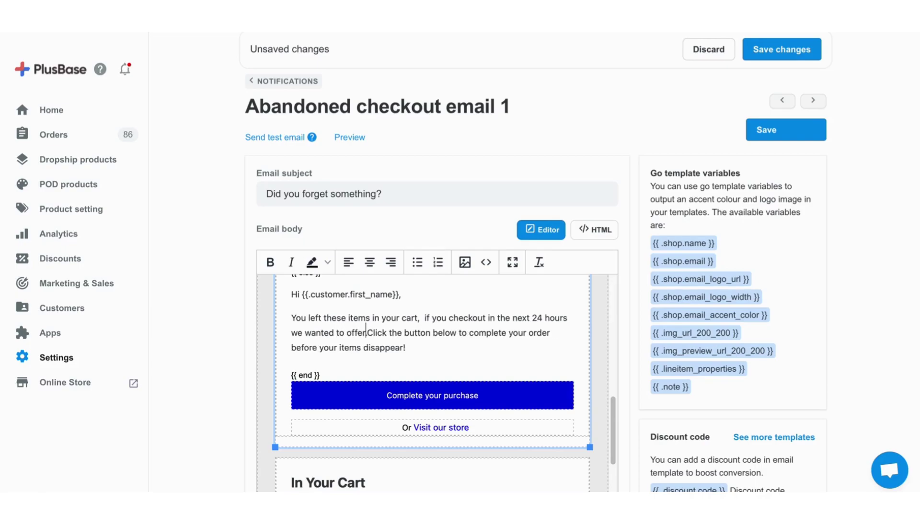
text( you )
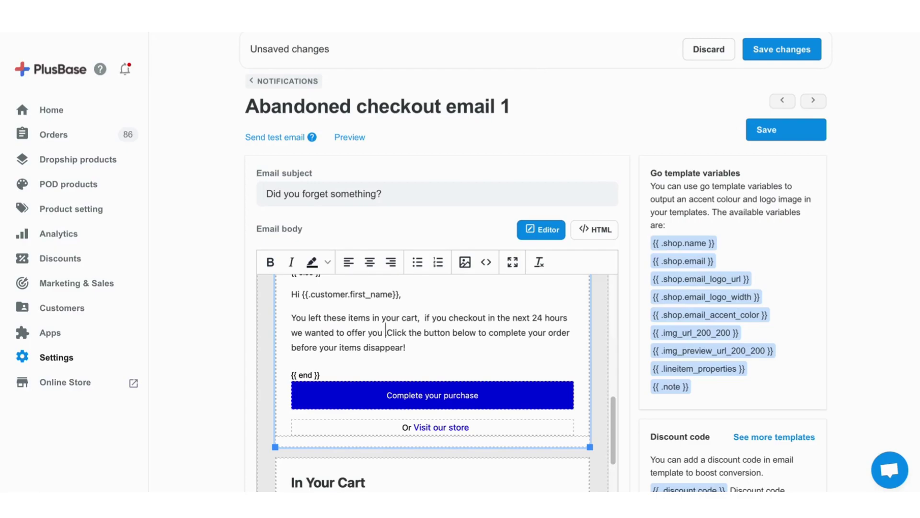
text(FREE)
key(Delete)
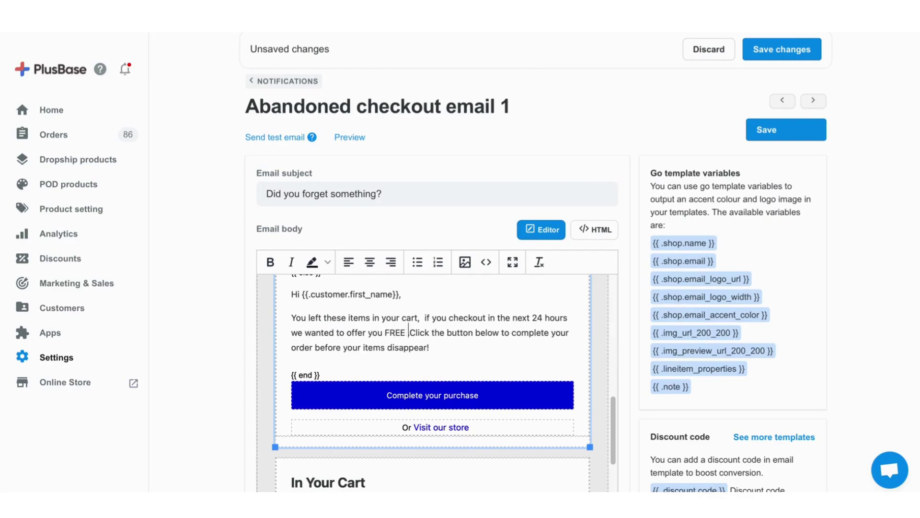
text(SHIPP)
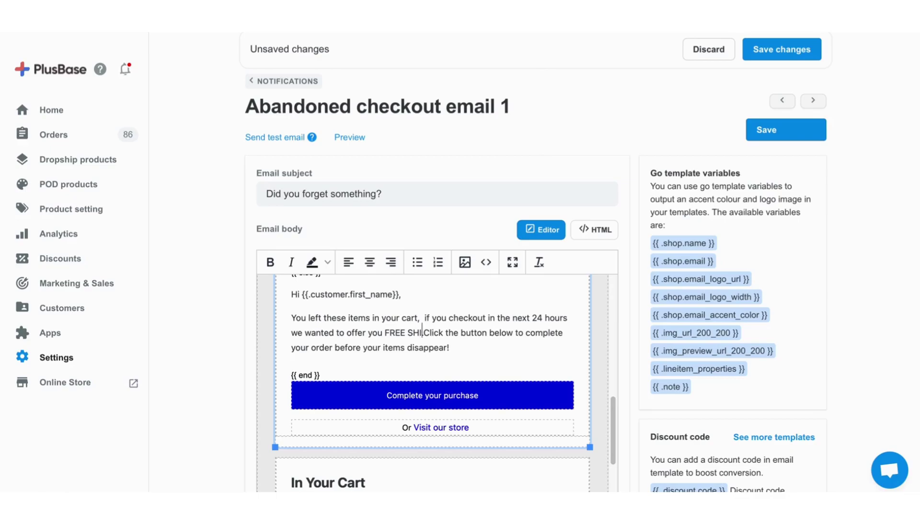
text(ING .)
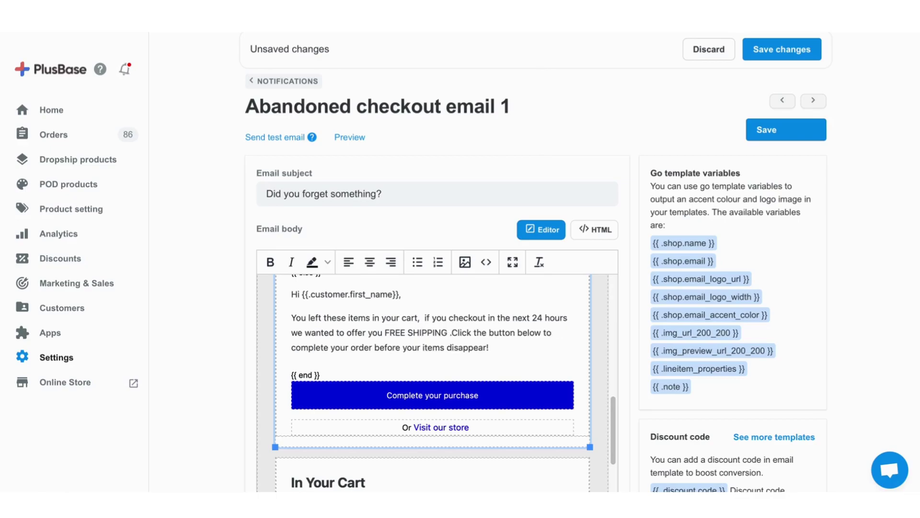
- Add "if you checkout in the next 24 hours" after "FREE SHIPPING" in the email body
key(BackSpace)
key(Delete)
text(if )
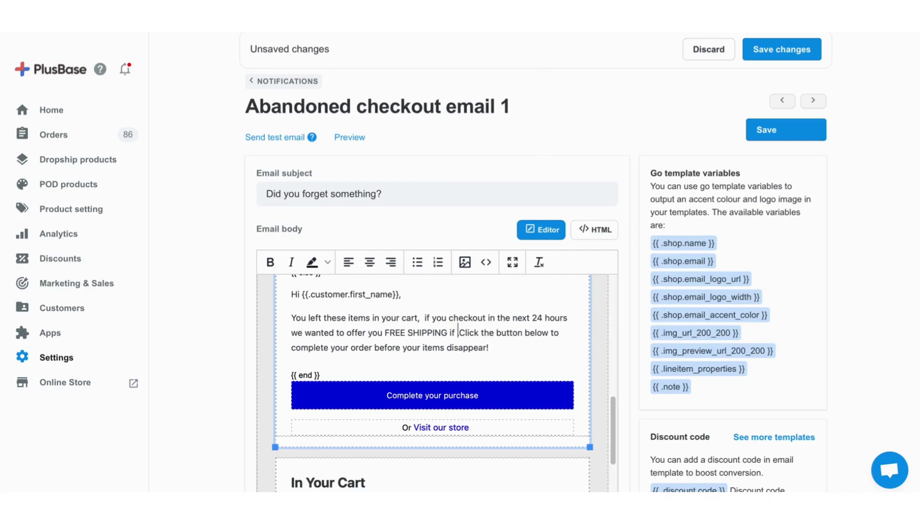
text(you chec)
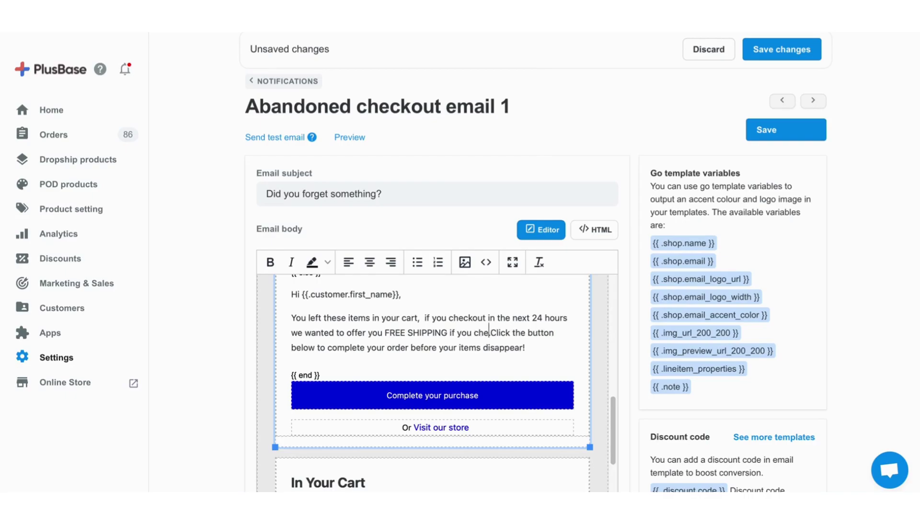
text(kou)
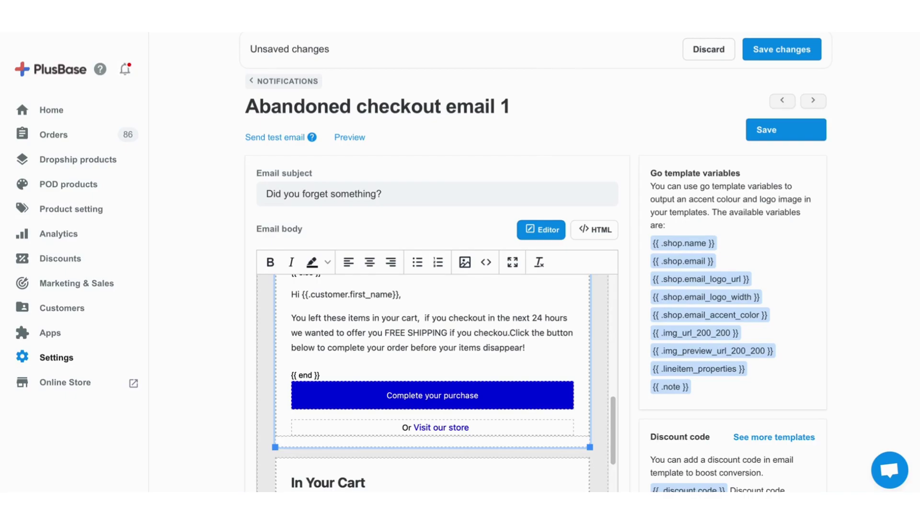
text(t)
text( in the n)
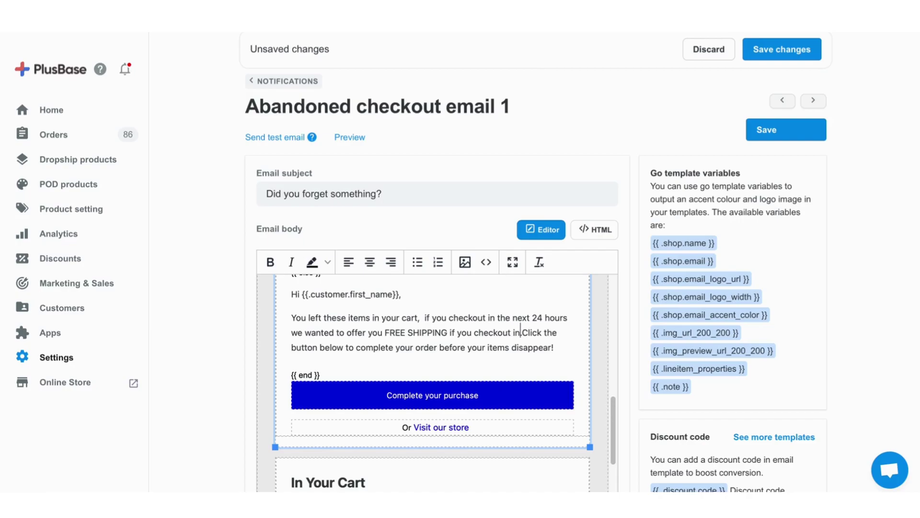
text(ext 2)
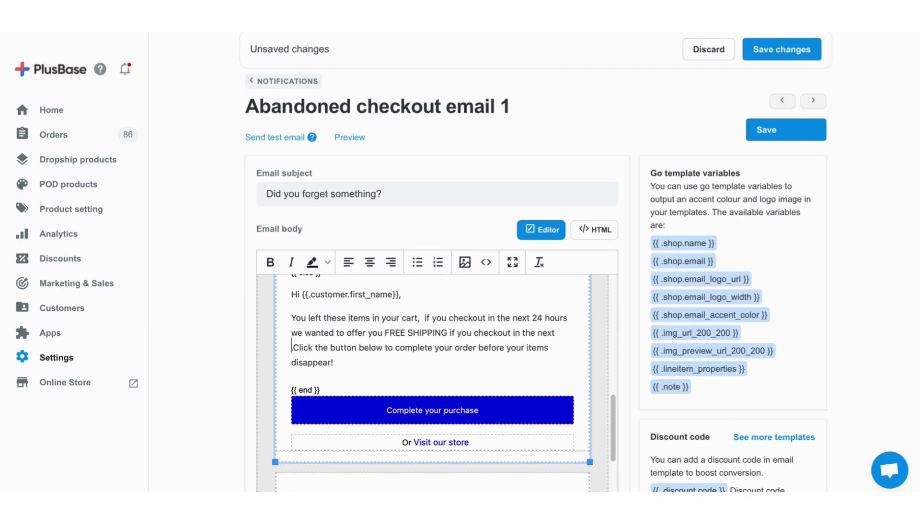
text(4 hour)
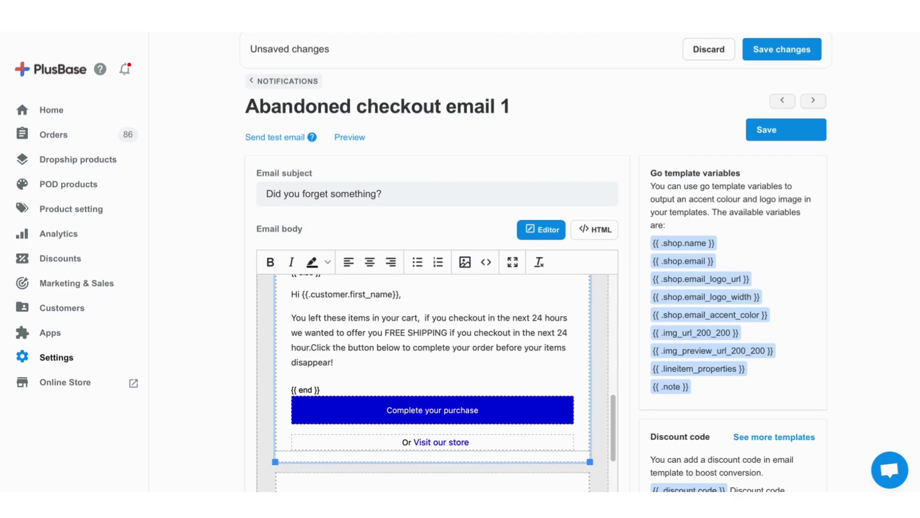
text(s)
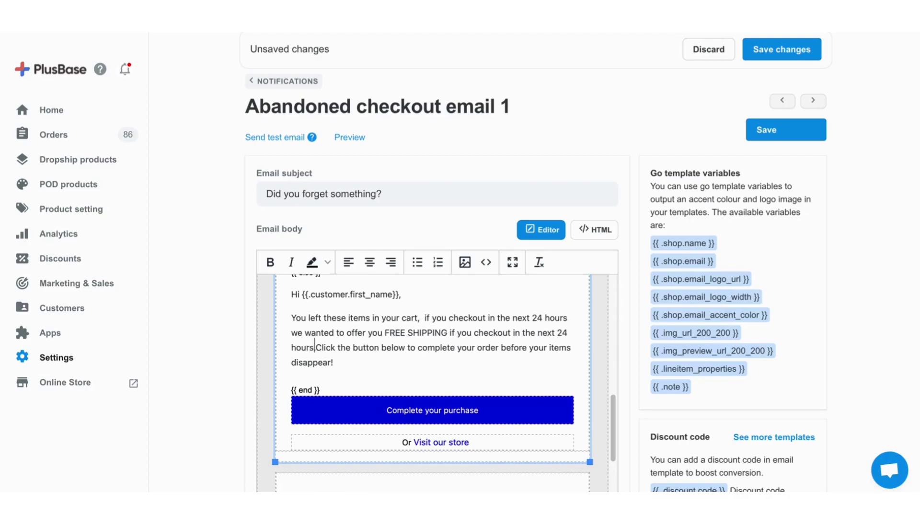
- Continue the free shipping sentence with ", use code" directly after "hours", before the sentence about the button
key(Delete)
key(BackSpace)
key(BackSpace)
text(,)
key(Delete)
key(Delete)
text(use code)
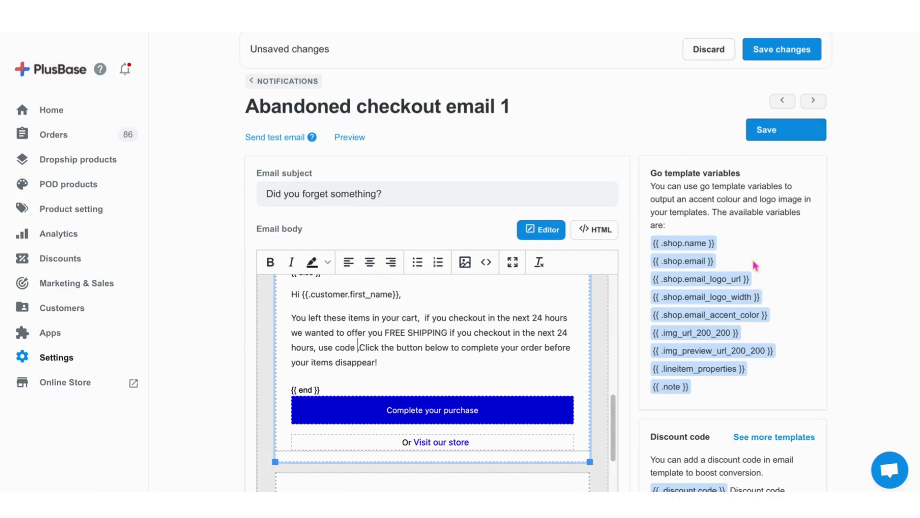
- Choose the free2023 | Free shipping discount for the email and insert the {{ .discount.code }} variable after "use code"
scroll(748, 287, down, 4)
click(736, 378)
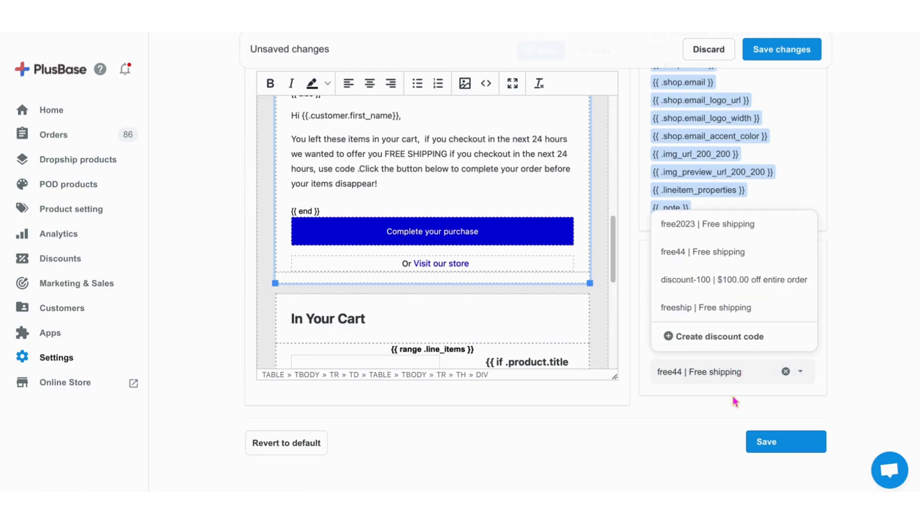
click(689, 234)
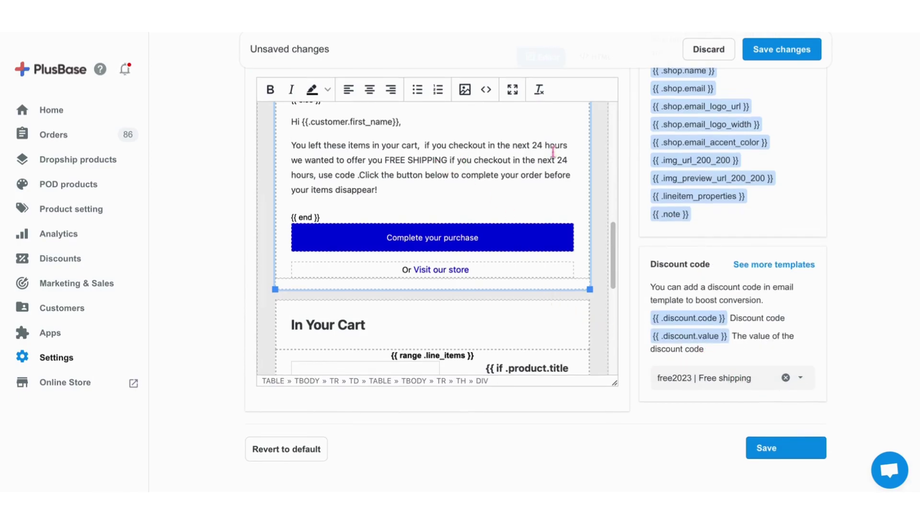
click(356, 177)
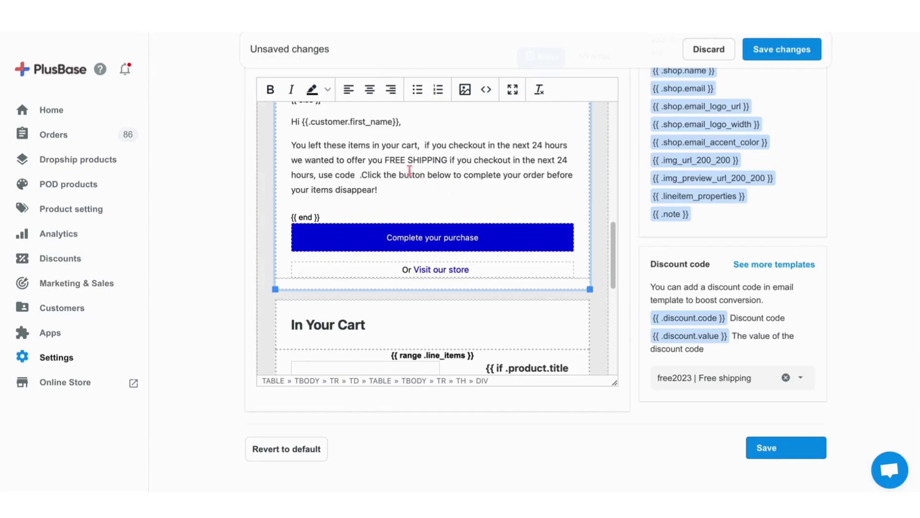
click(693, 319)
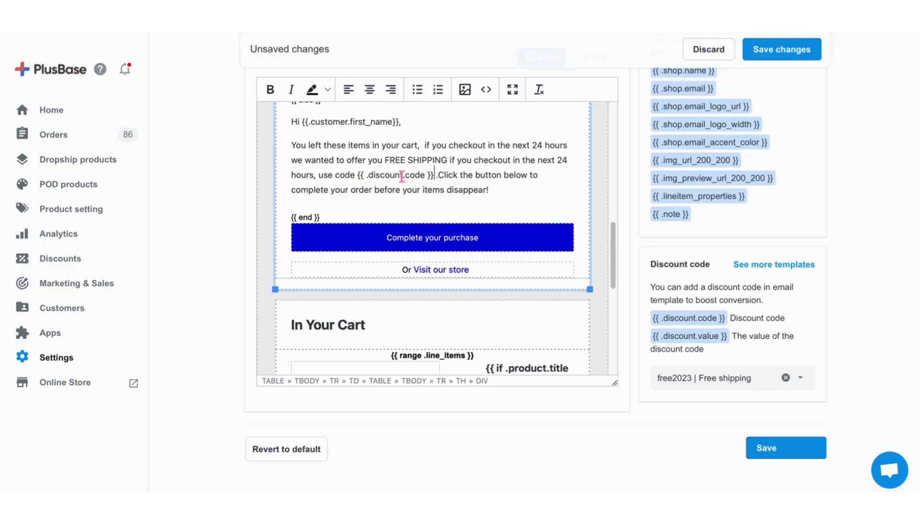
- Replace .discount.code inside the double braces with Free2023
drag(366, 176, 427, 176)
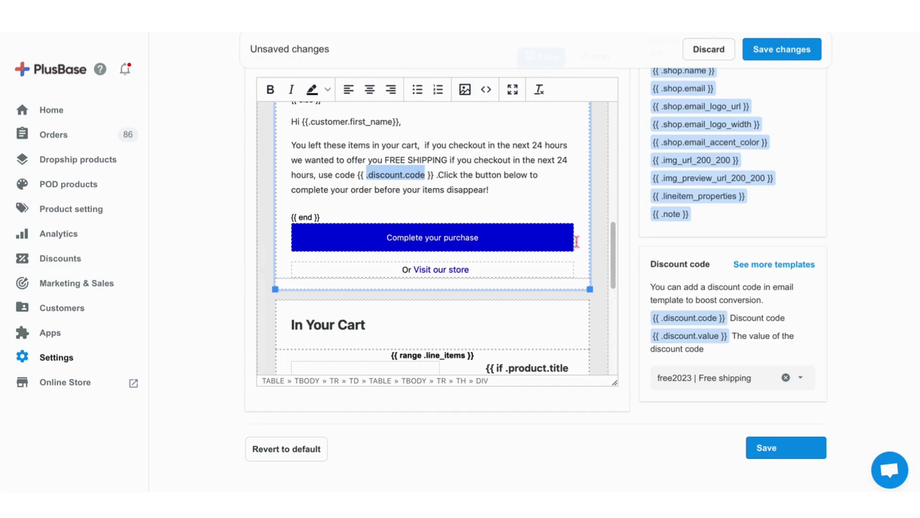
key(BackSpace)
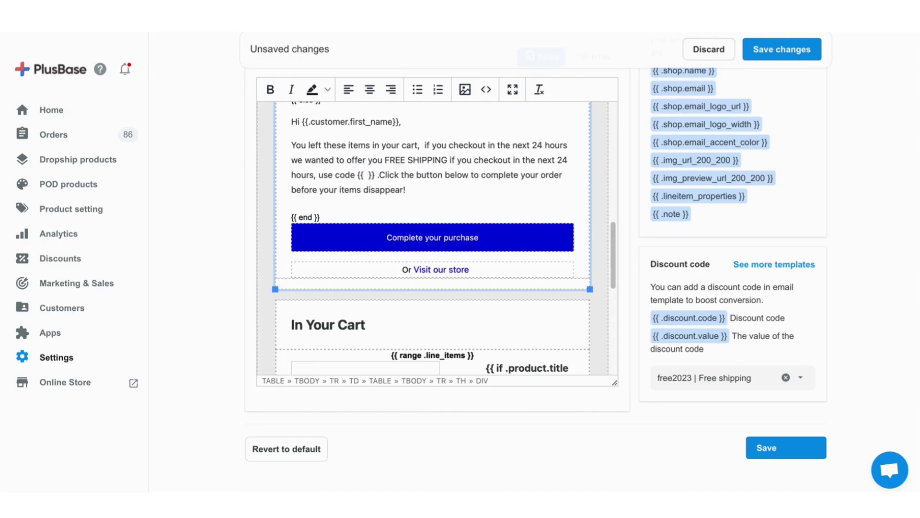
text(Free)
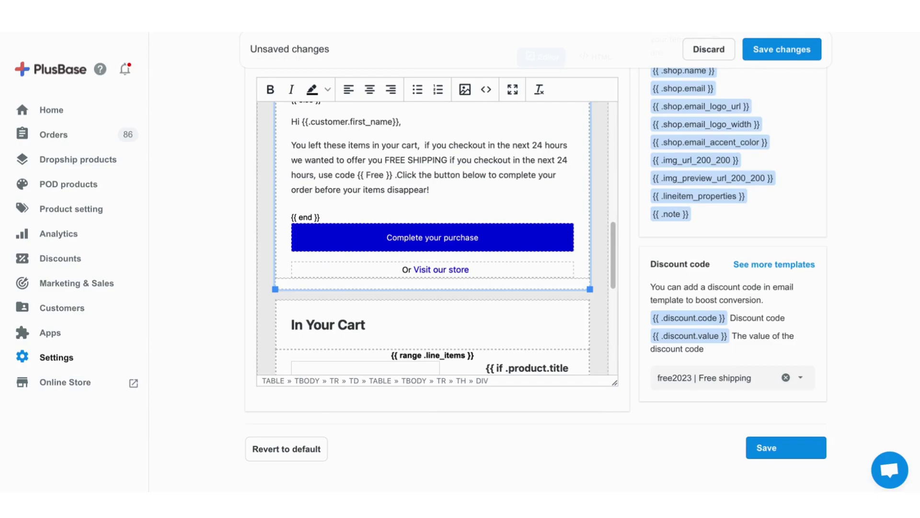
text(2023)
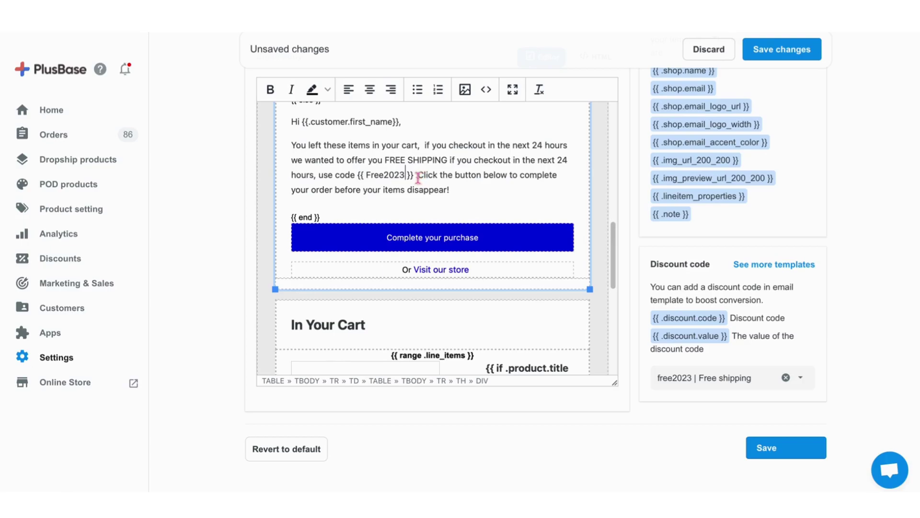
- Make {{ Free2023 }} bold and highlight it in light blue
drag(414, 176, 357, 177)
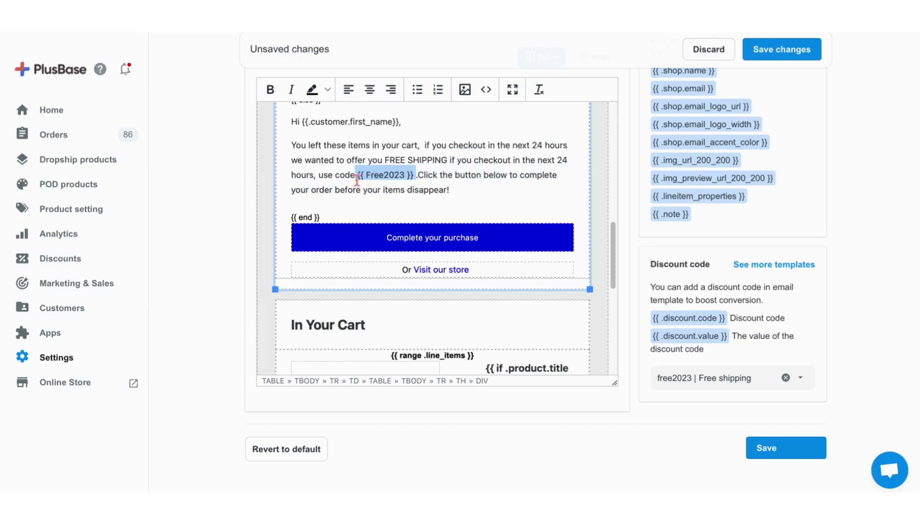
key(ctrl+b)
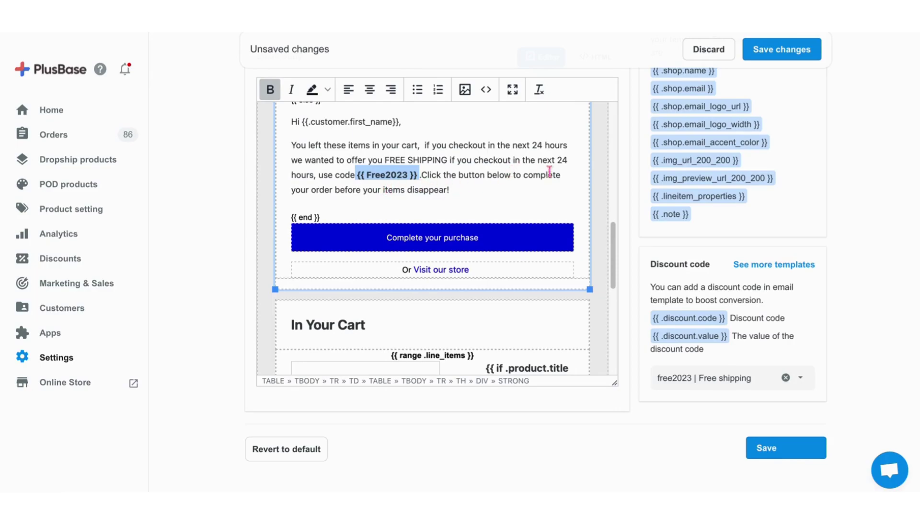
scroll(440, 173, up, 1)
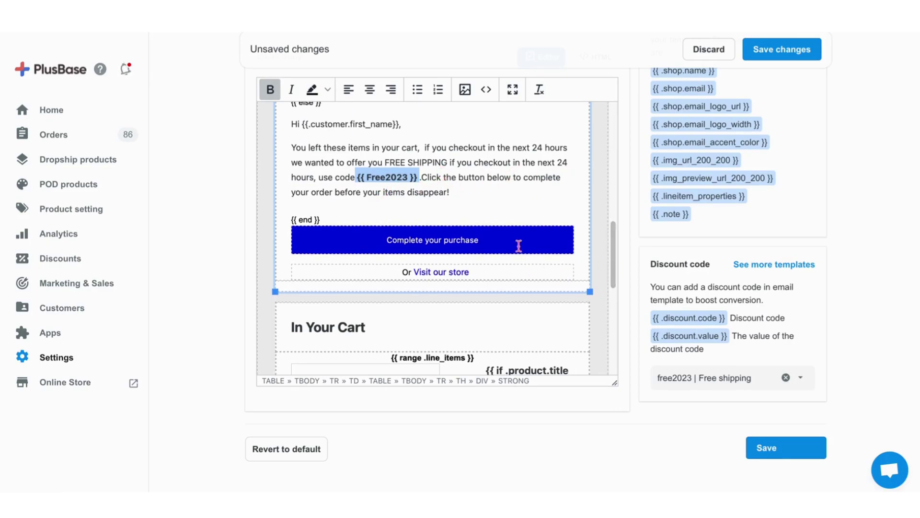
click(330, 94)
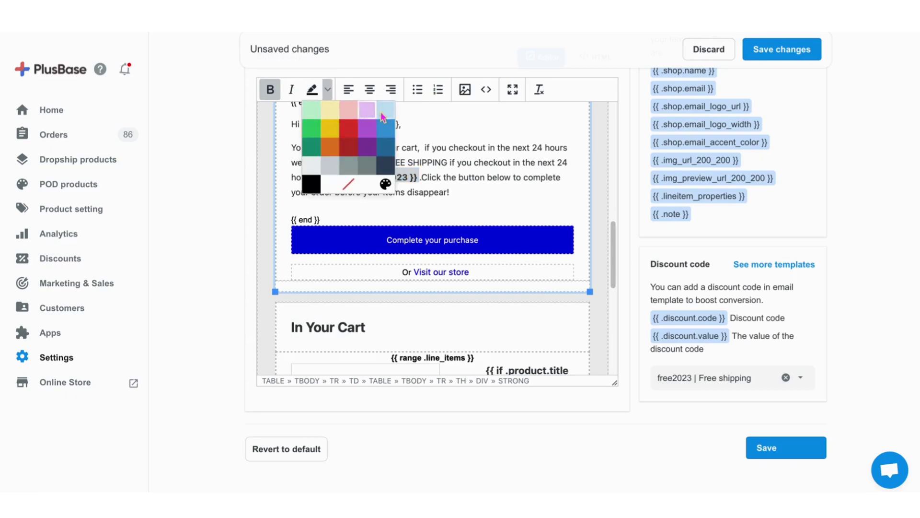
click(394, 126)
click(414, 175)
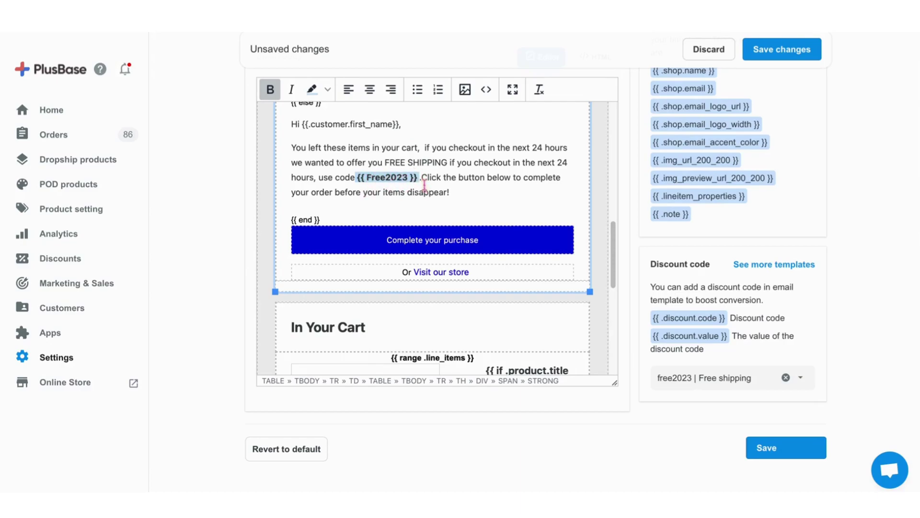
- Delete the duplicate "if you checkout in the next 24 hours" that precedes "we wanted to offer you FREE SHIPPING"
scroll(425, 185, up, 1)
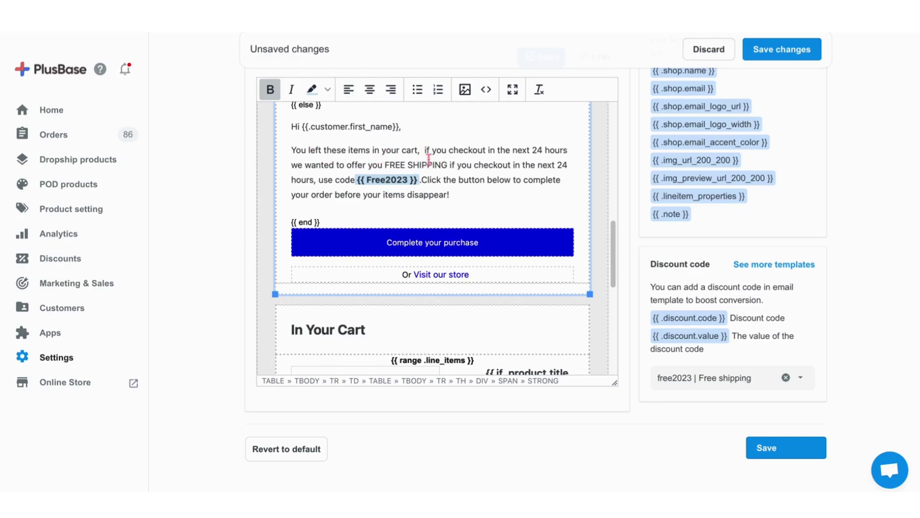
scroll(429, 158, up, 1)
scroll(429, 159, up, 5)
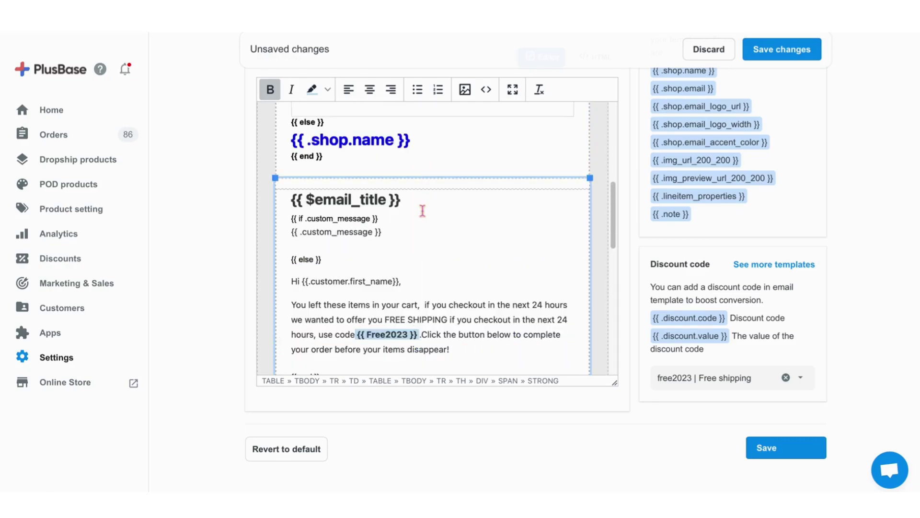
drag(425, 302, 580, 305)
key(BackSpace)
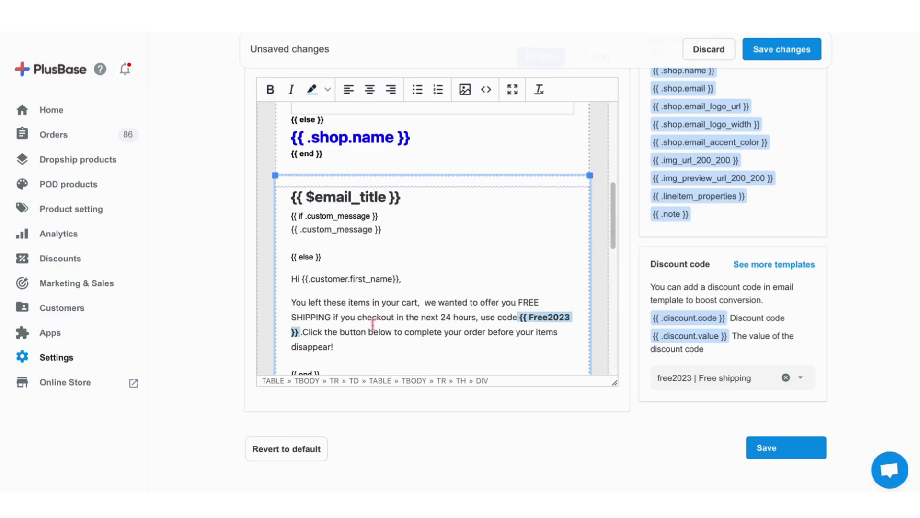
- Check the finished free shipping sentence and save the changes to the first abandoned checkout email
drag(426, 306, 305, 337)
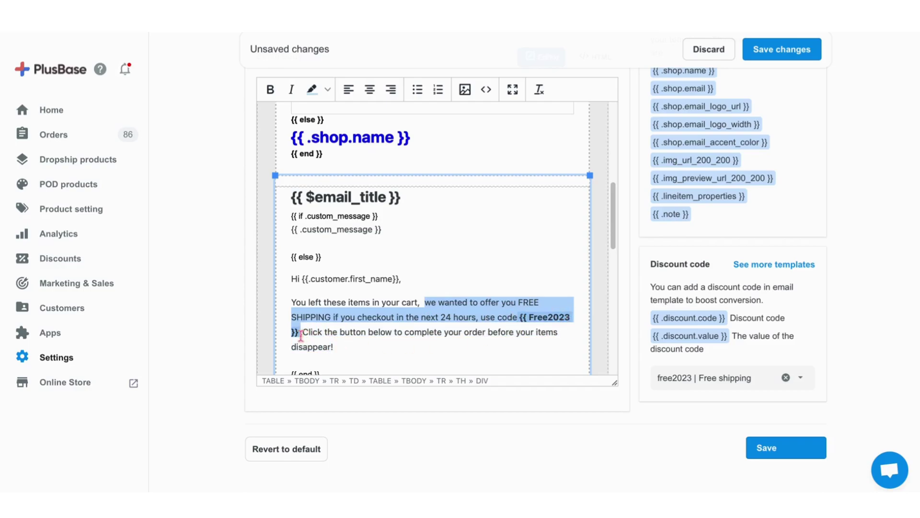
click(773, 449)
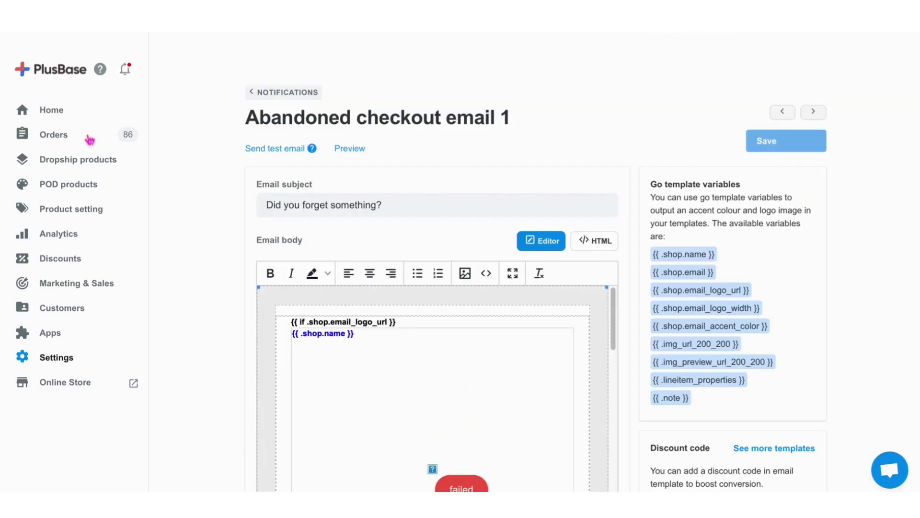
scroll(120, 235, down, 4)
scroll(283, 194, up, 4)
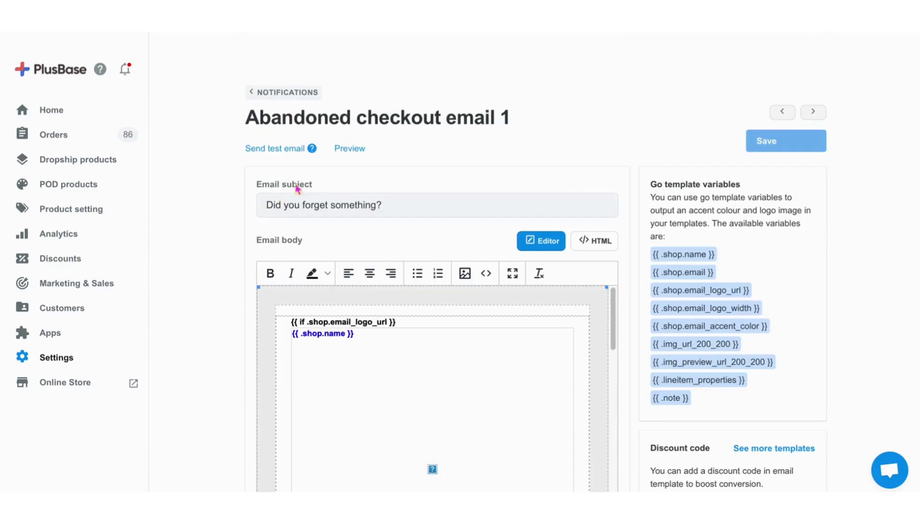
- Leave the email template and reopen the abandoned checkout email settings in the Email marketing section
click(287, 94)
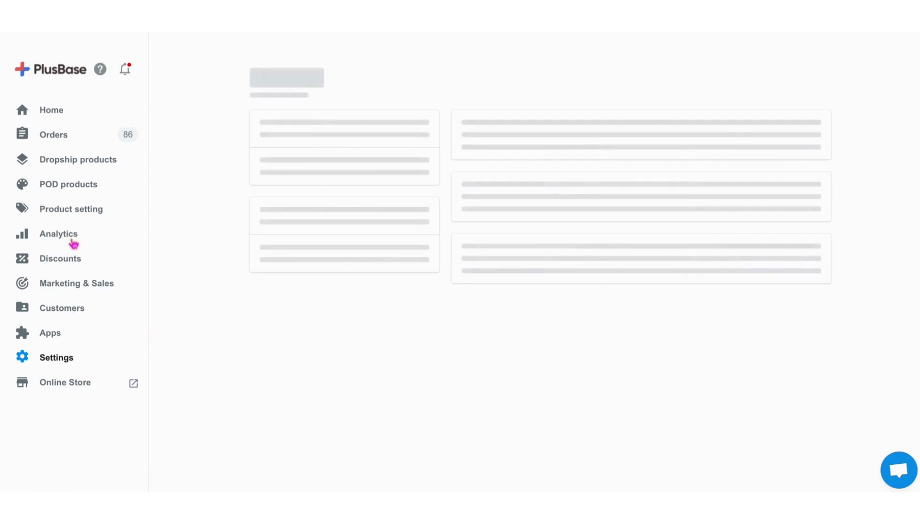
click(74, 264)
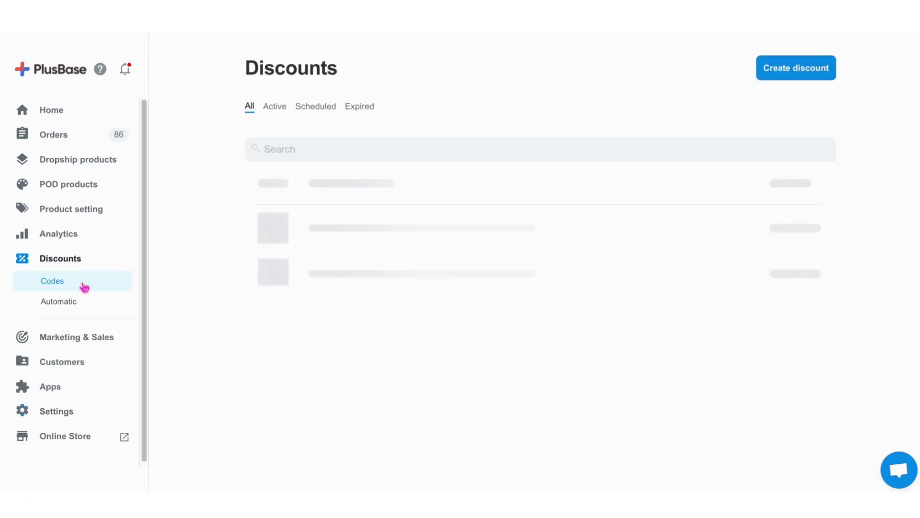
click(72, 338)
click(93, 327)
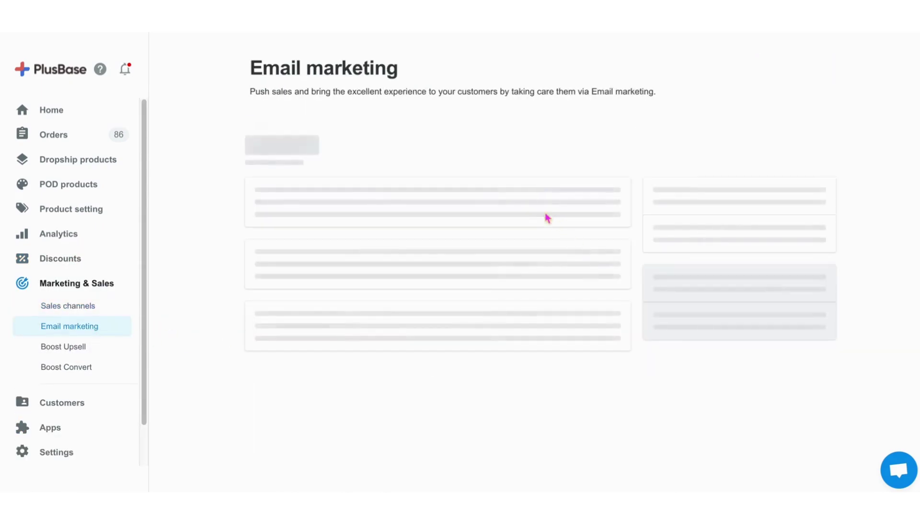
click(672, 175)
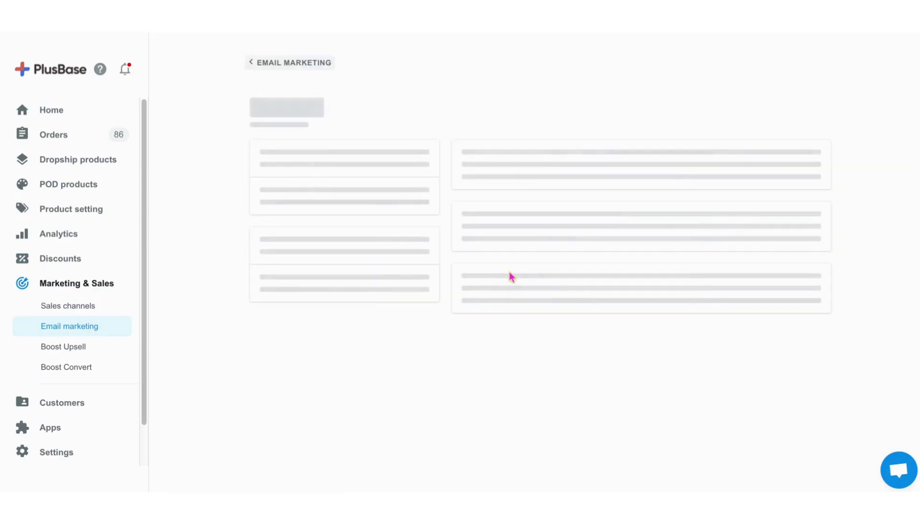
scroll(491, 293, down, 4)
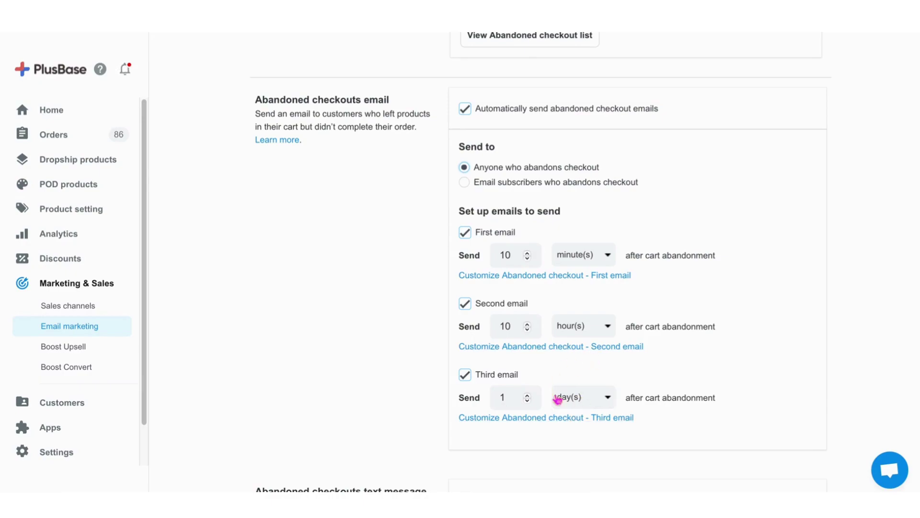
- Open the customization of the second abandoned checkout email and look through its body template
right_click(615, 353)
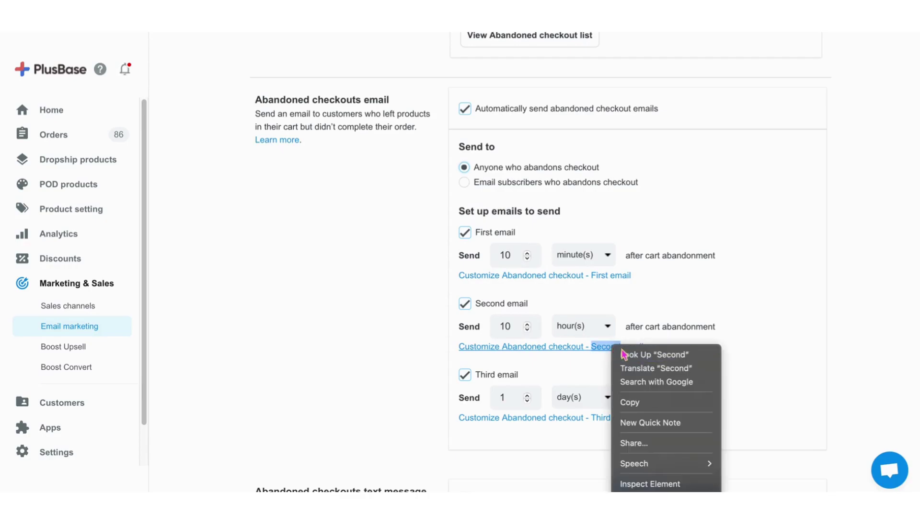
click(586, 353)
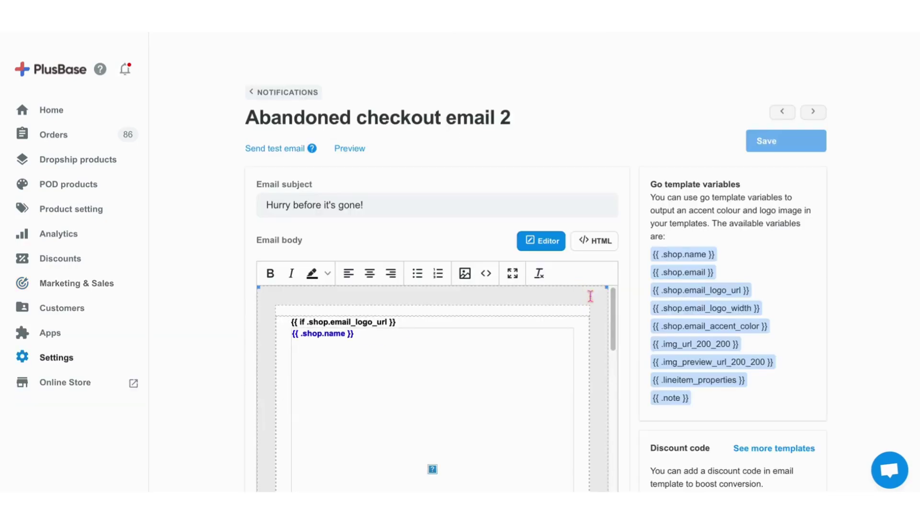
scroll(485, 274, down, 10)
scroll(477, 342, up, 5)
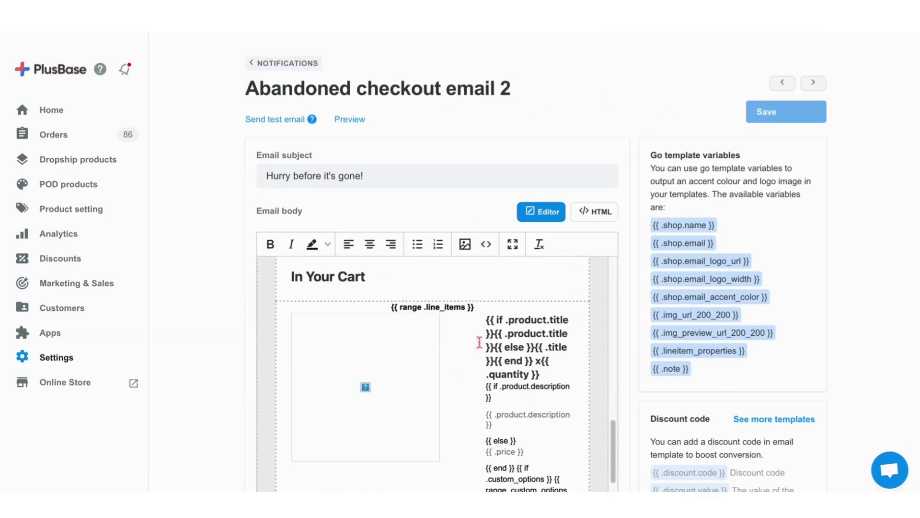
- Examine the cart section, subject line and title of the second abandoned checkout email
scroll(474, 344, down, 8)
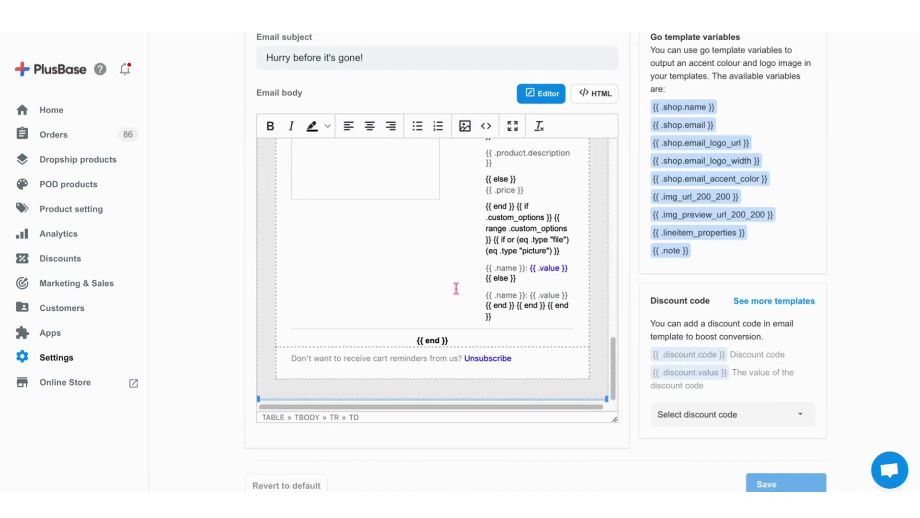
scroll(499, 276, down, 1)
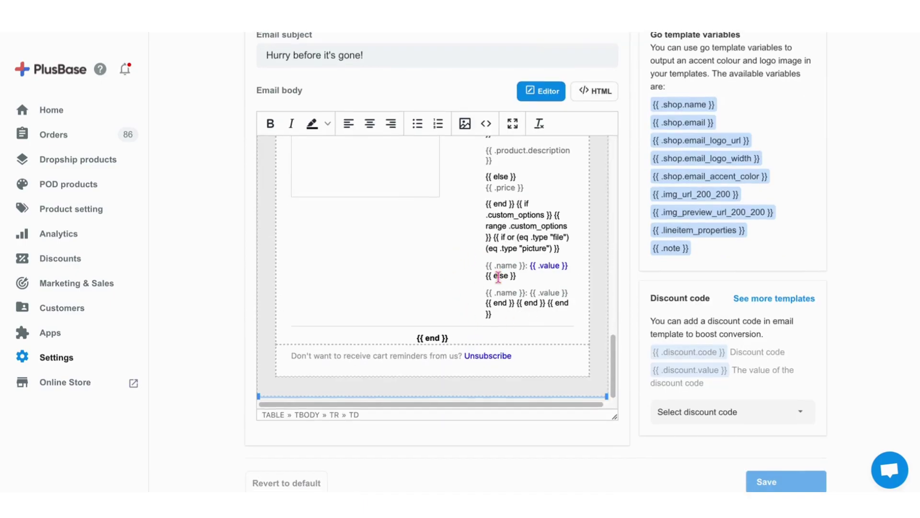
scroll(343, 173, up, 3)
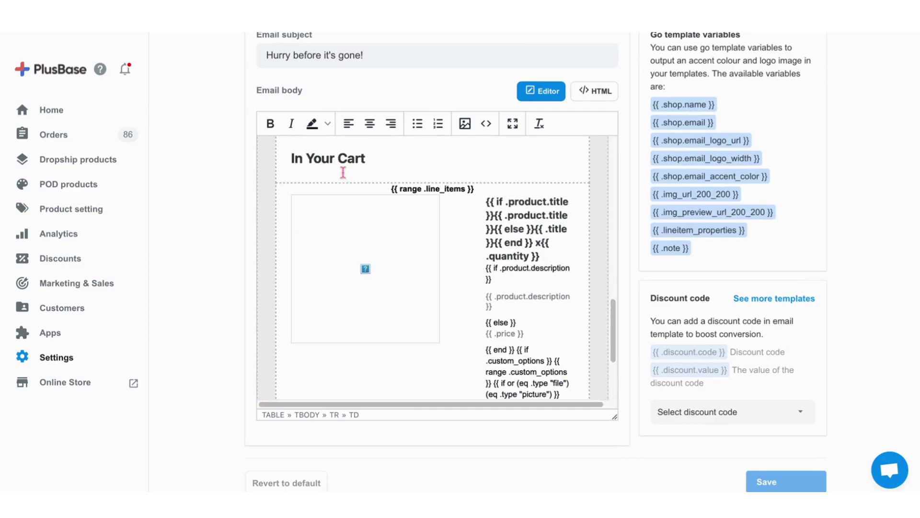
triple_click(341, 57)
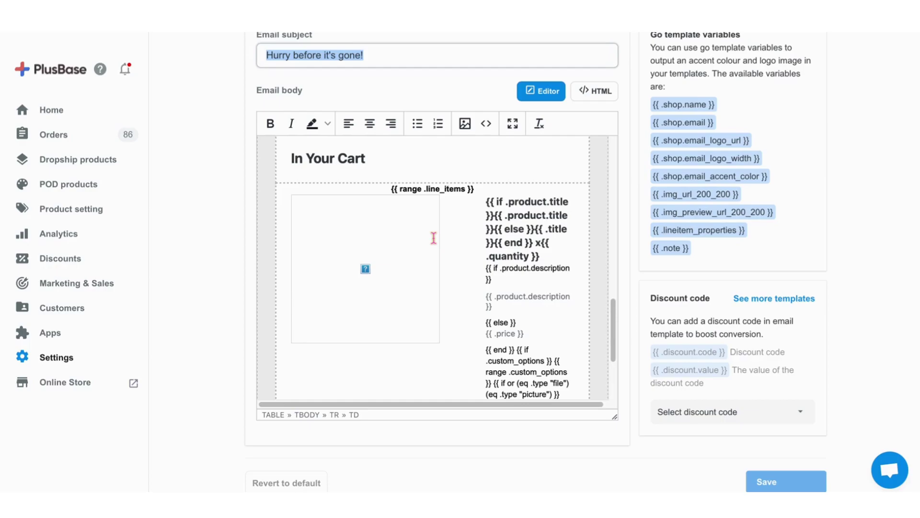
scroll(433, 238, up, 3)
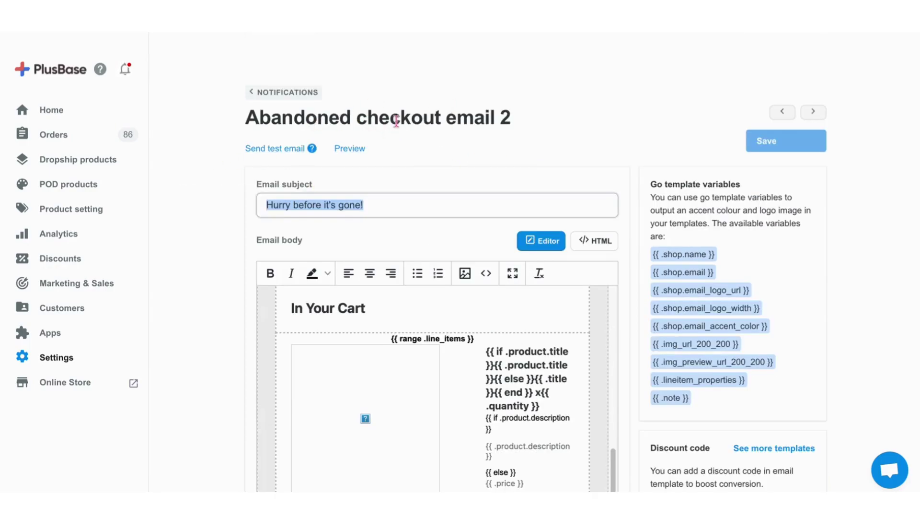
triple_click(311, 117)
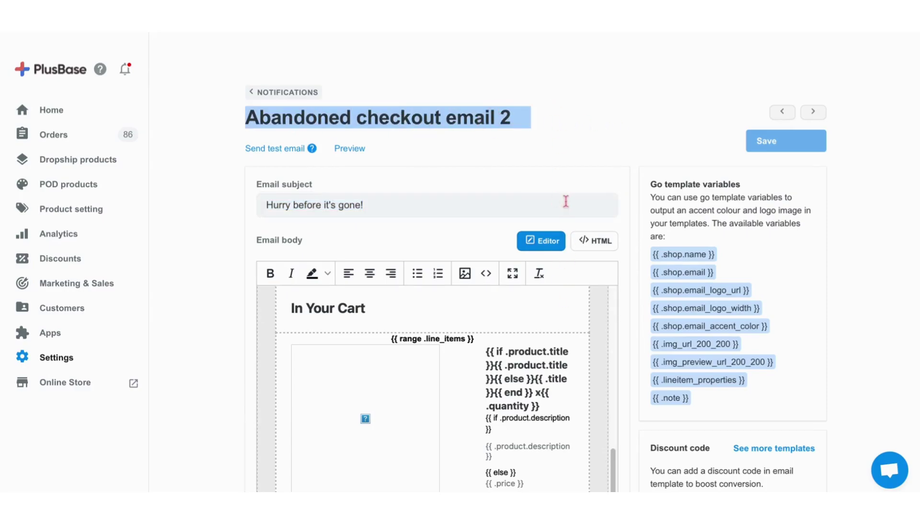
- Choose the free2023 free shipping code as the discount code for the second abandoned checkout email
scroll(570, 230, down, 5)
click(732, 374)
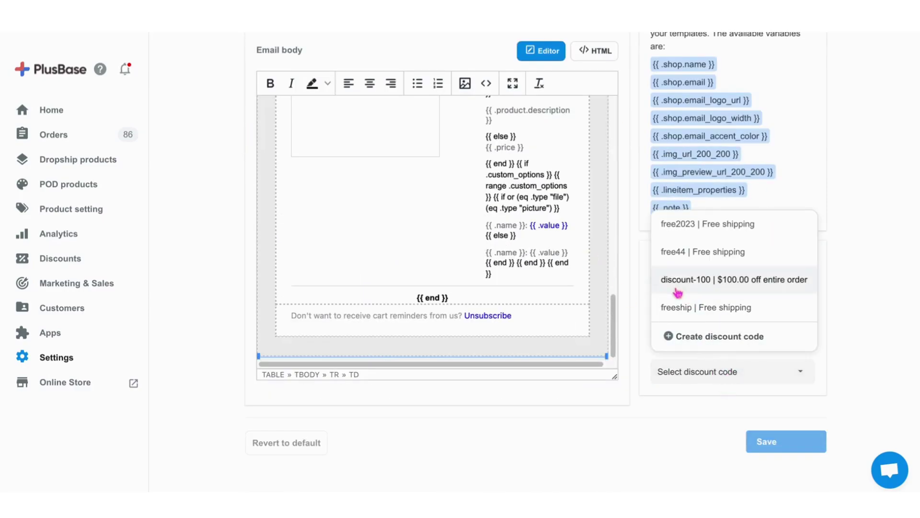
click(697, 229)
- Replace the paragraph below the greeting with "we wanted to offer you FREE SHIPPING if you checkout in the next 24 hours, use code {{ Free2023 }}"
scroll(498, 244, up, 5)
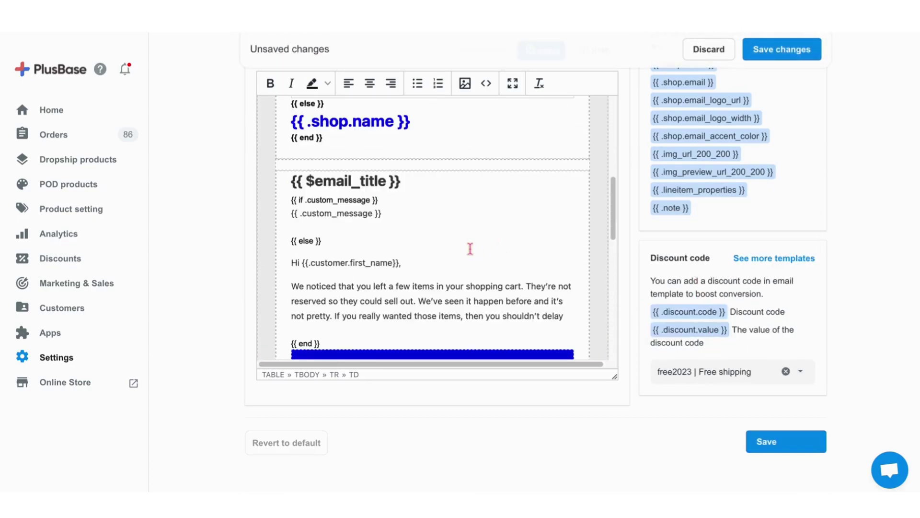
scroll(327, 241, up, 2)
scroll(327, 241, down, 3)
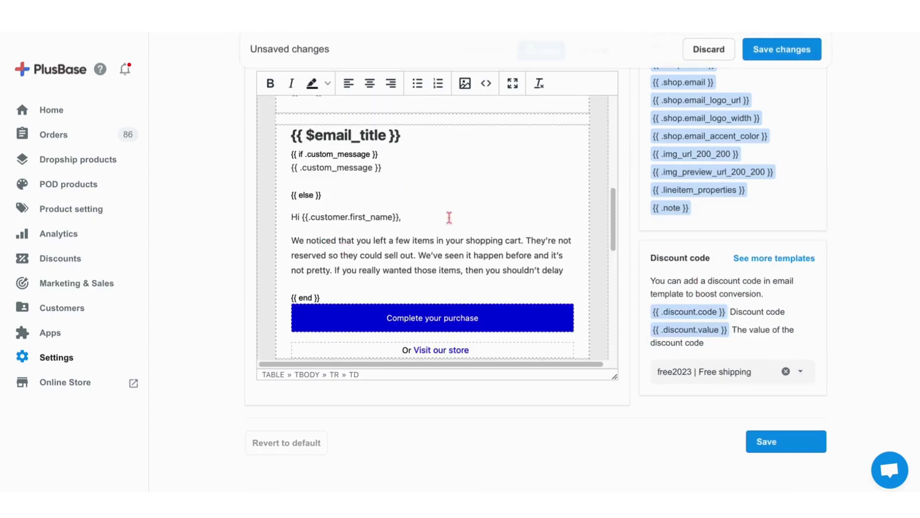
click(527, 241)
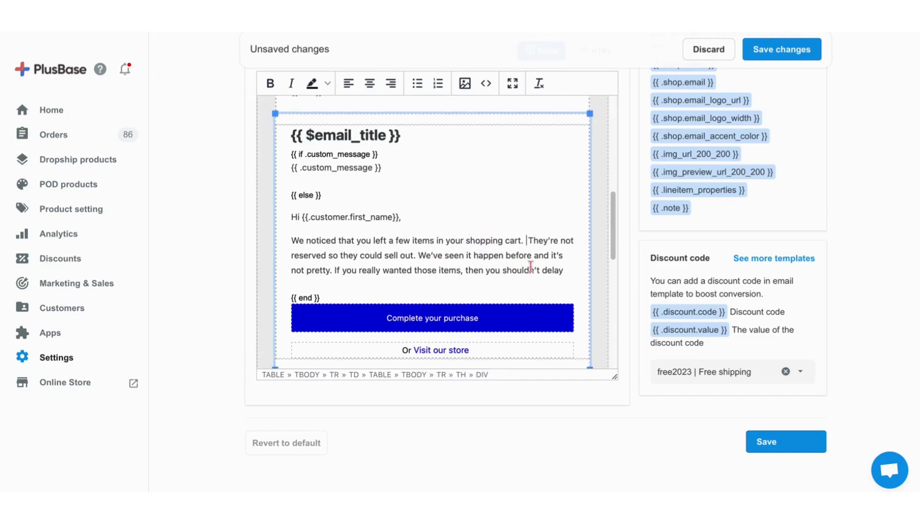
drag(565, 270, 293, 229)
text(we wanted to offer you FREE SHIPPING if you checkout in the next 24 hours, use code {{ Free2023 }})
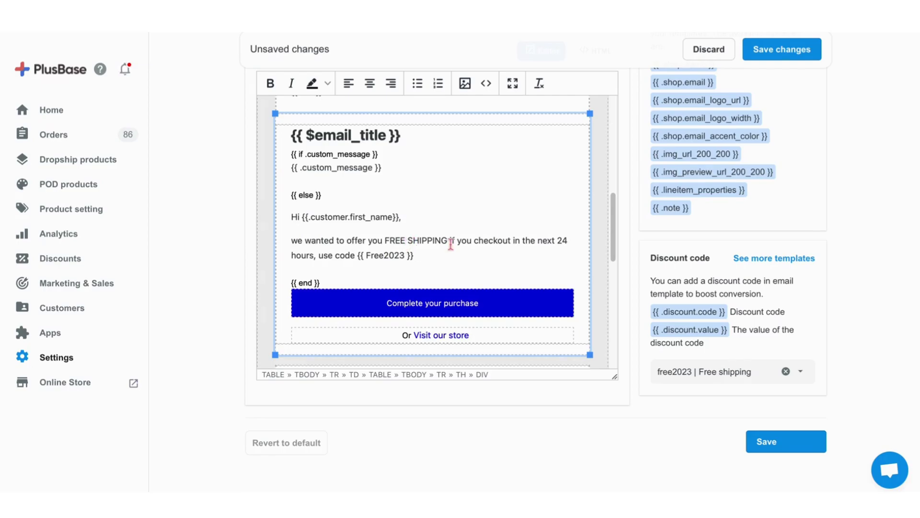
- Check the free shipping offer, its 24-hour limit and the code wording in the second email's body
triple_click(410, 244)
click(388, 244)
drag(383, 244, 437, 242)
double_click(562, 241)
click(391, 267)
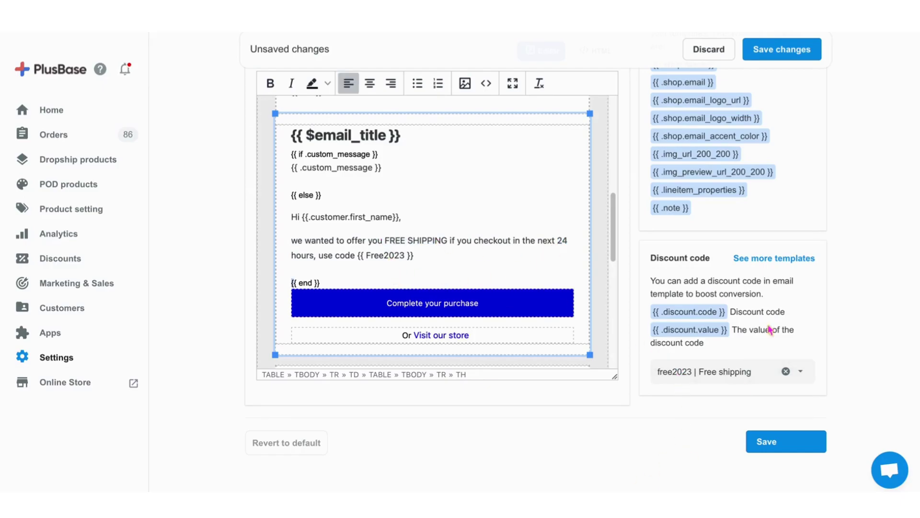
scroll(148, 109, up, 5)
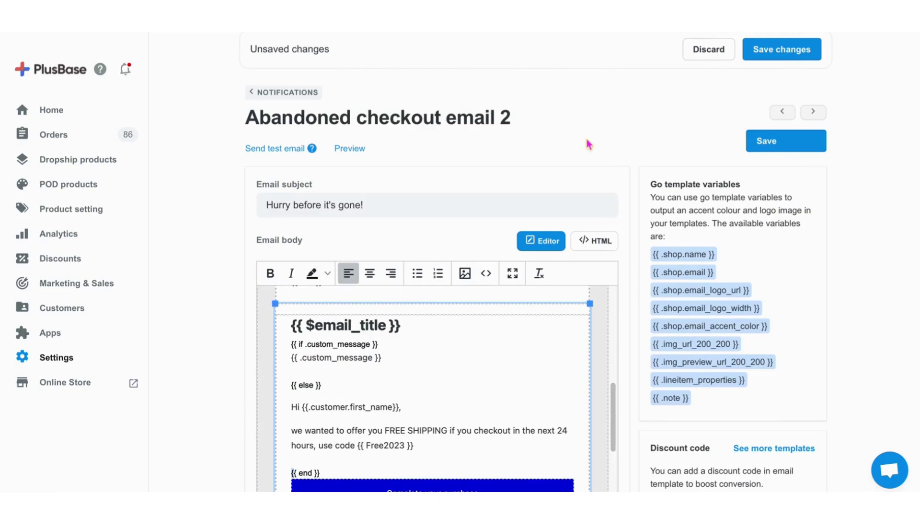